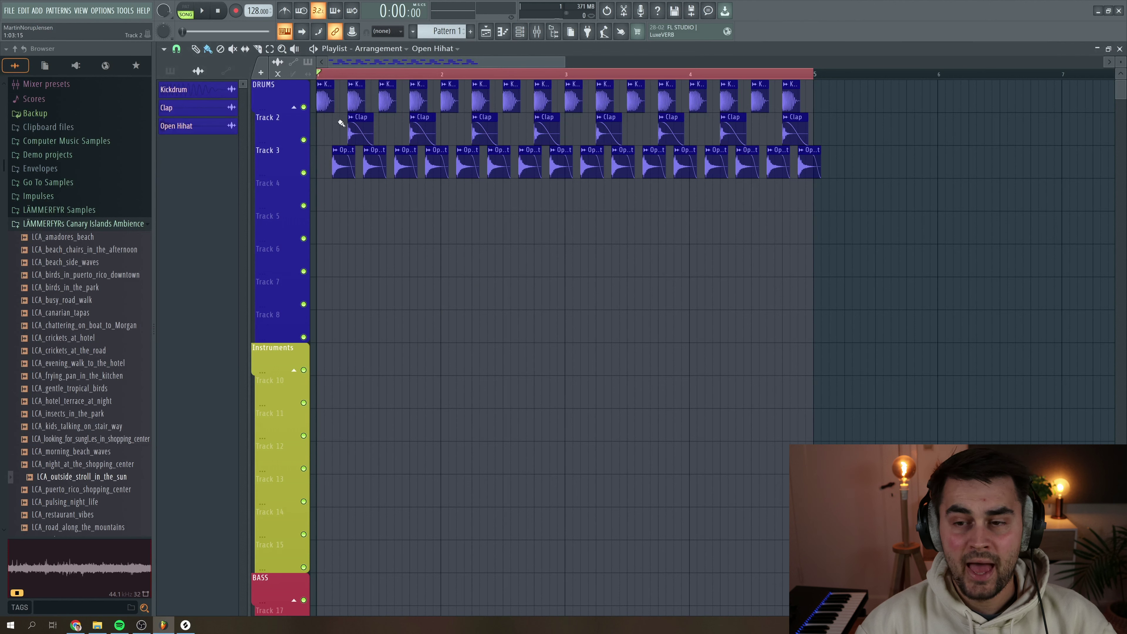
Step: Insert an empty track above the claps and place the DWILLY_snare_moombah_chopin sample on every kick
{"action": "right_click", "coordinate": [294, 122]}
{"action": "left_click", "coordinate": [329, 307]}
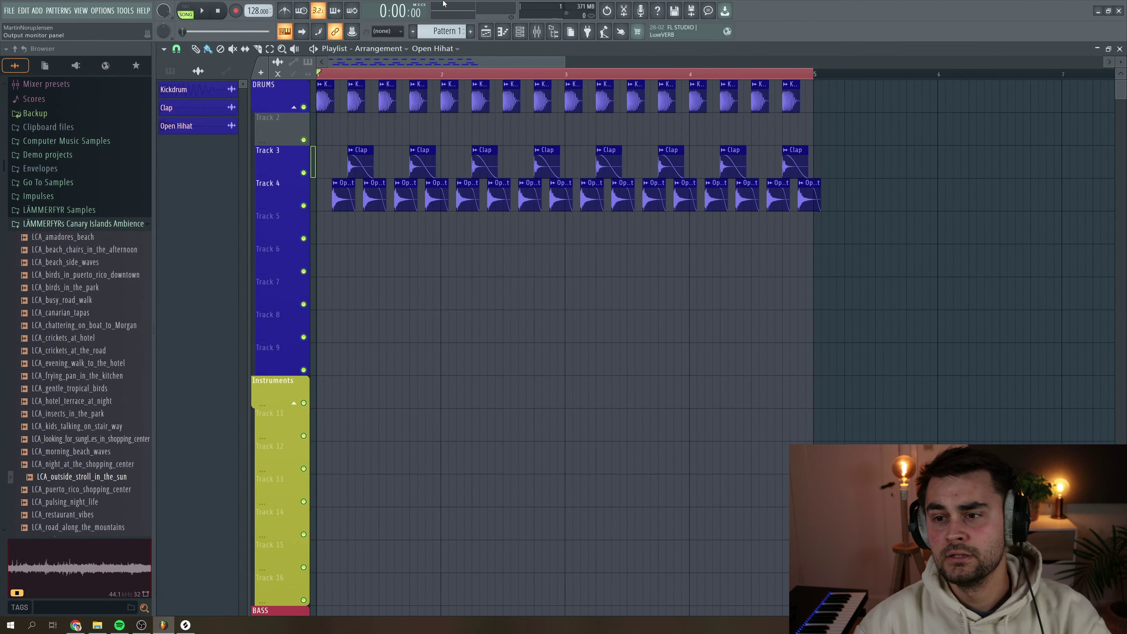
{"action": "key", "text": "F6"}
{"action": "left_click", "coordinate": [279, 98]}
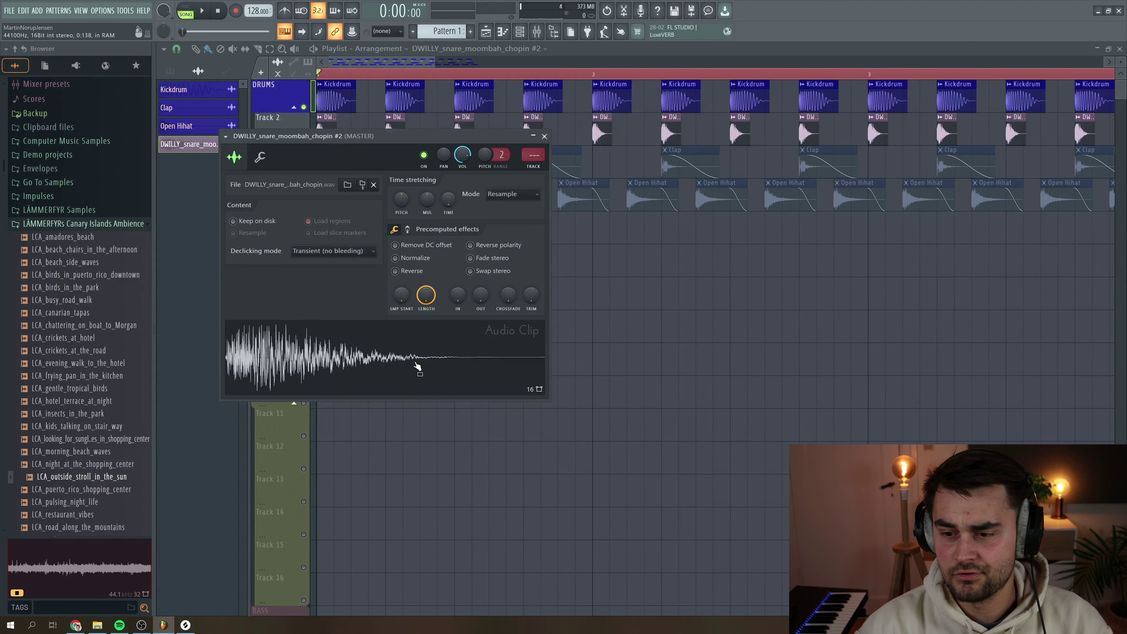
Step: Shorten the snare sample to about 27% length with a fade-out of about 41%, and audition it
{"action": "left_click_drag", "start_coordinate": [426, 296], "coordinate": [480, 275]}
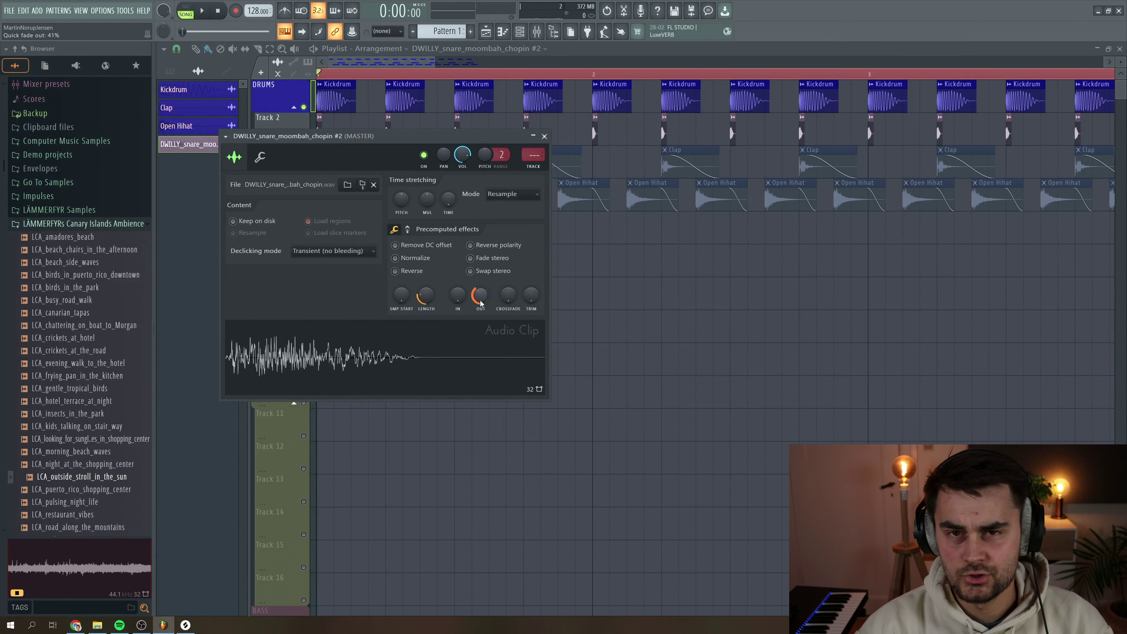
{"action": "key", "text": "space"}
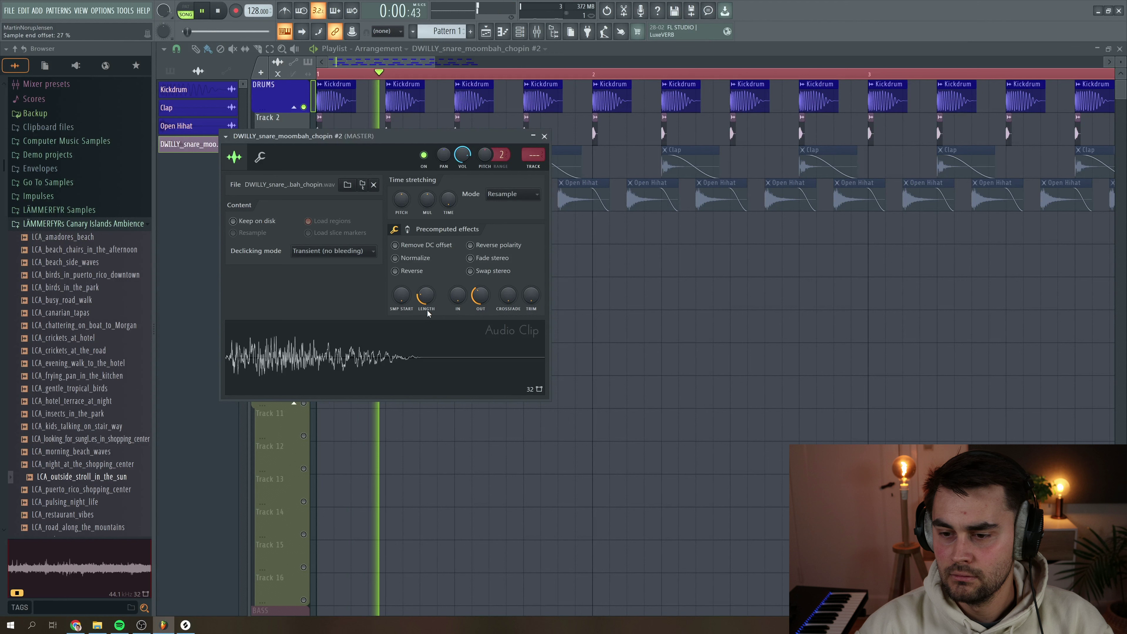
{"action": "key", "text": "space"}
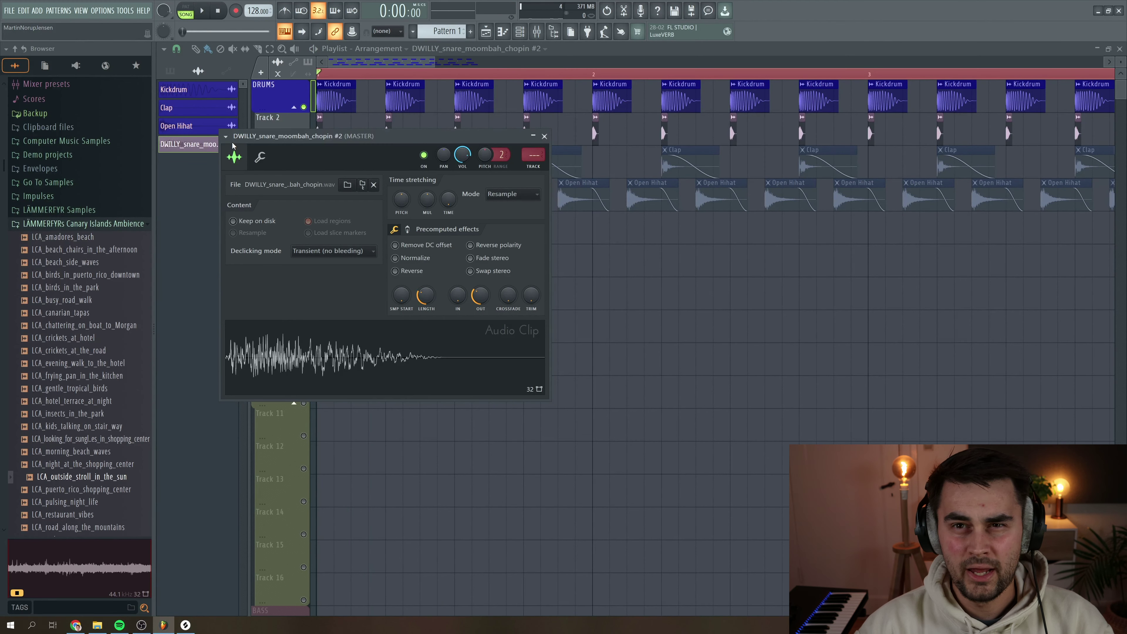
Step: Route the snare to a free mixer track and load Fruity parametric EQ 2 in its second effect slot
{"action": "left_click", "coordinate": [225, 136]}
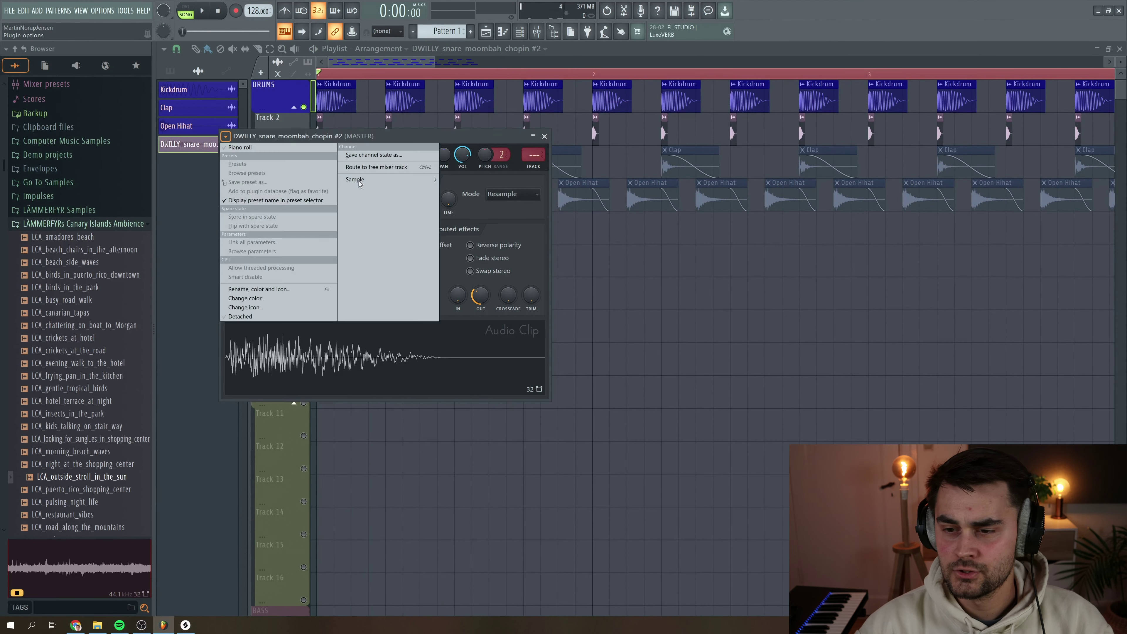
{"action": "left_click", "coordinate": [390, 167]}
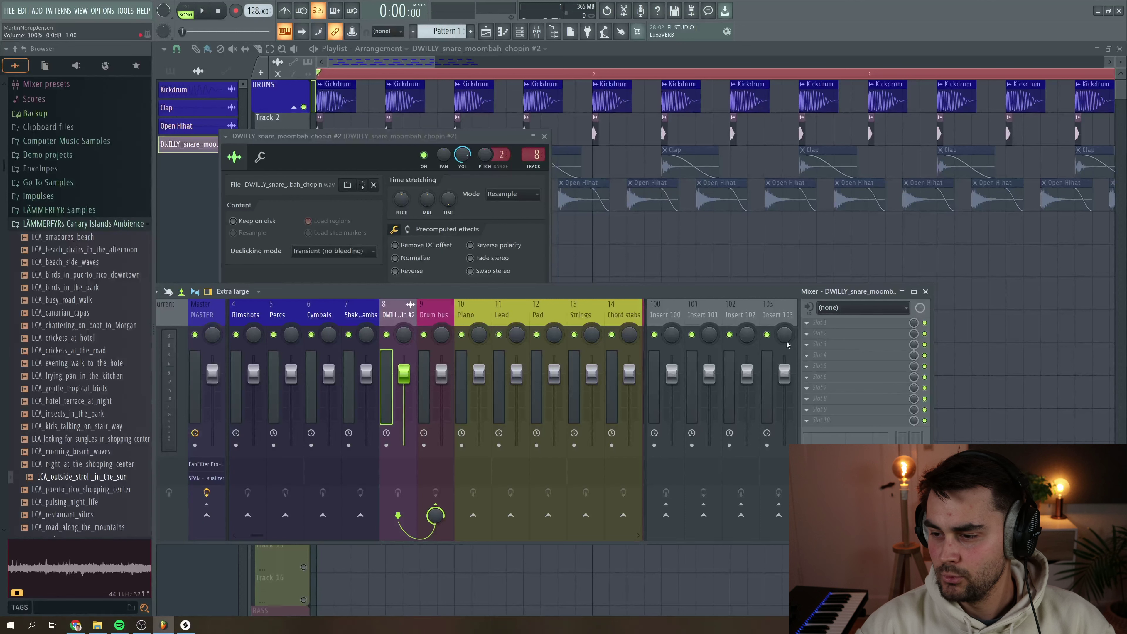
{"action": "left_click", "coordinate": [843, 333]}
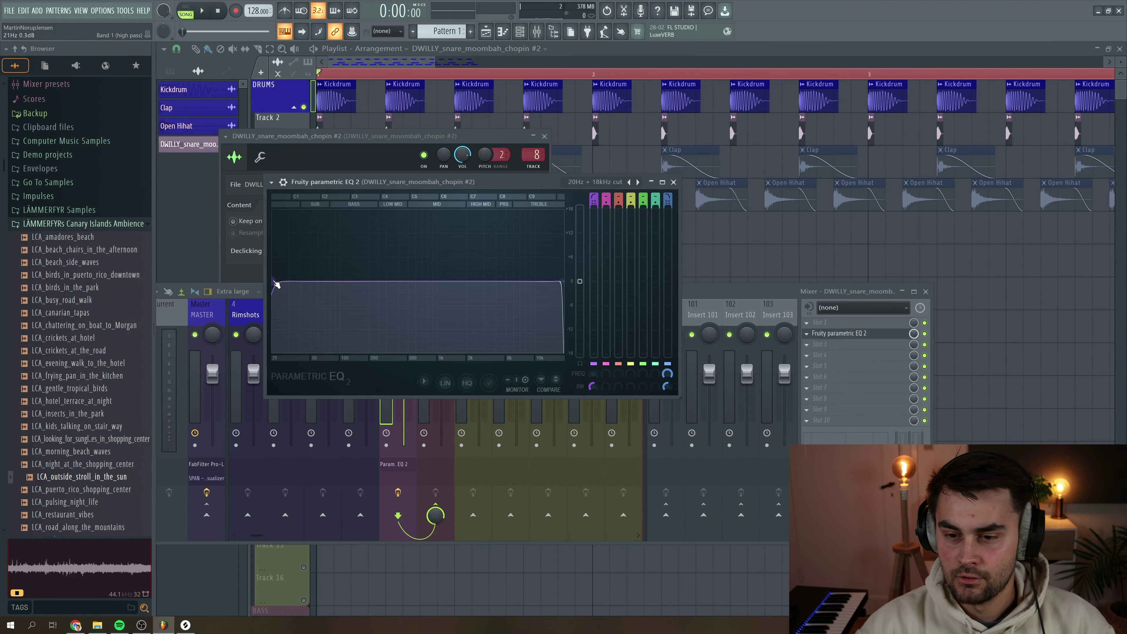
Step: High-pass the snare at about 1694 Hz in the equalizer while listening to the loop
{"action": "left_click_drag", "start_coordinate": [275, 284], "coordinate": [460, 281]}
{"action": "key", "text": "space"}
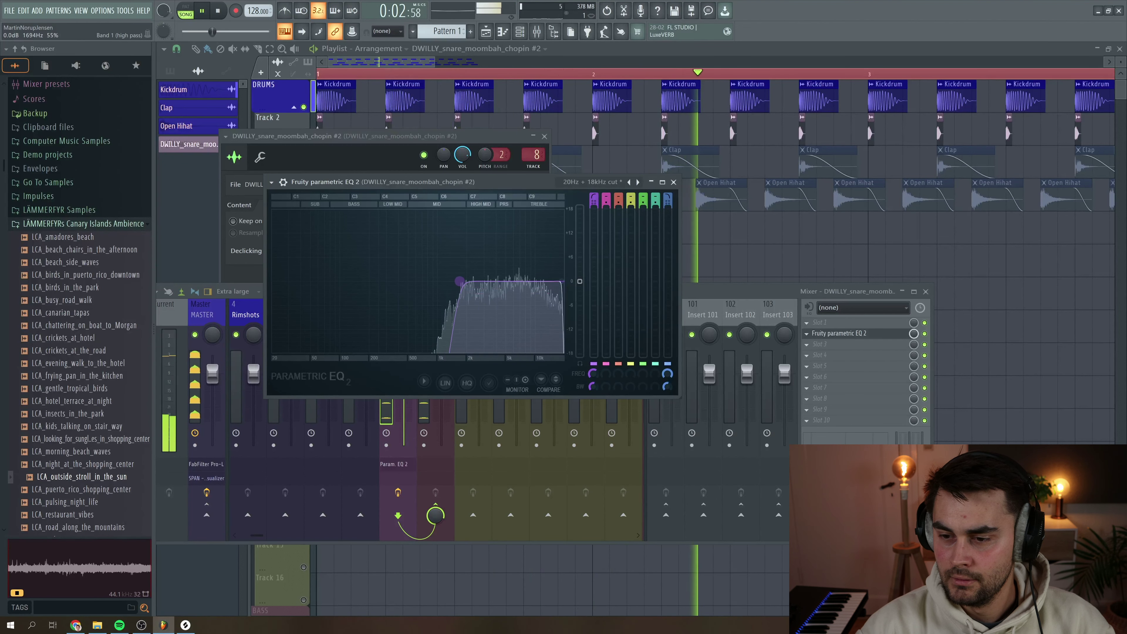
{"action": "key", "text": "space"}
{"action": "key", "text": "Escape"}
Step: Lower the snare's mixer fader to -18.0 dB and play the loop to check the level
{"action": "left_click_drag", "start_coordinate": [411, 382], "coordinate": [405, 424]}
{"action": "key", "text": "space"}
{"action": "key", "text": "space"}
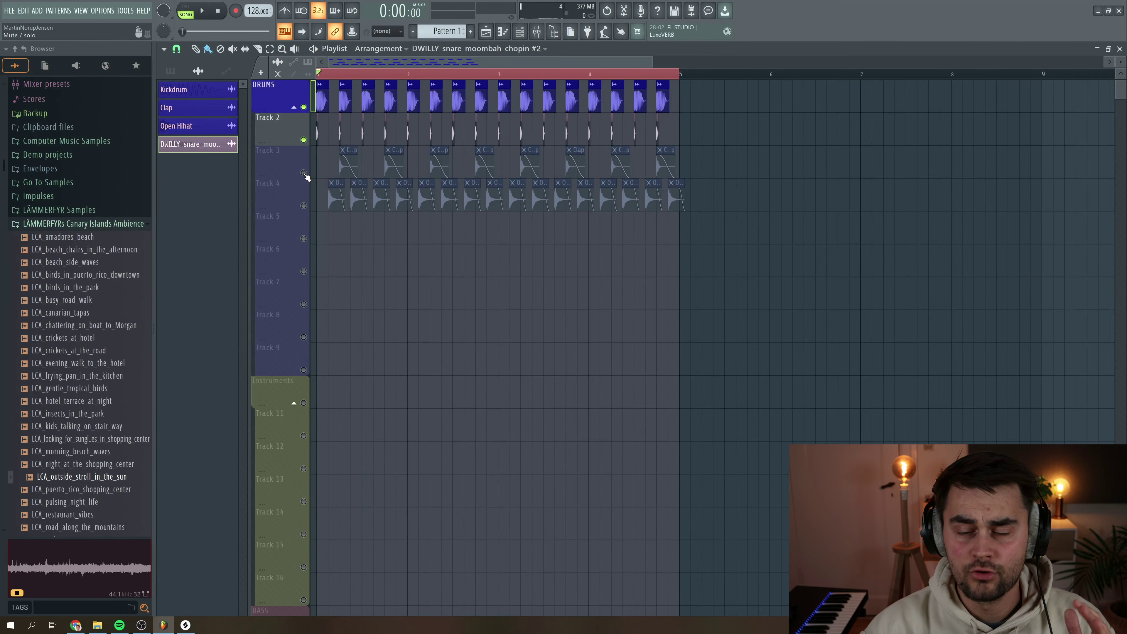
Step: Unmute the clap track and place FO4_EGH_percussion_mid_clappy once per bar on Track 4, with three hits in bar 4
{"action": "left_click", "coordinate": [303, 174]}
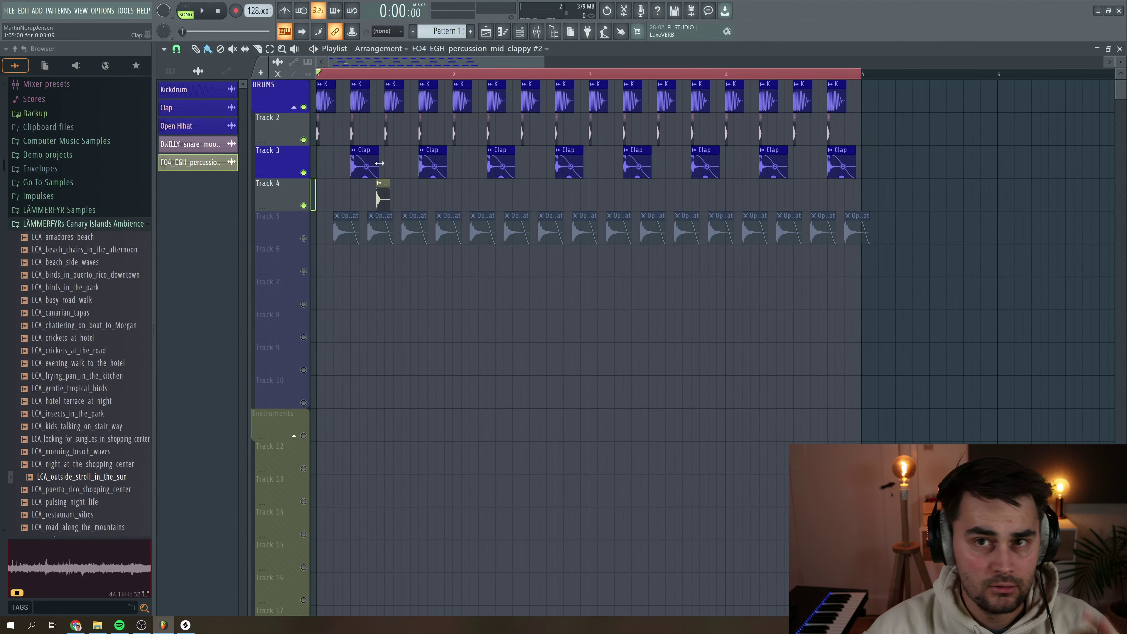
{"action": "key", "text": "space"}
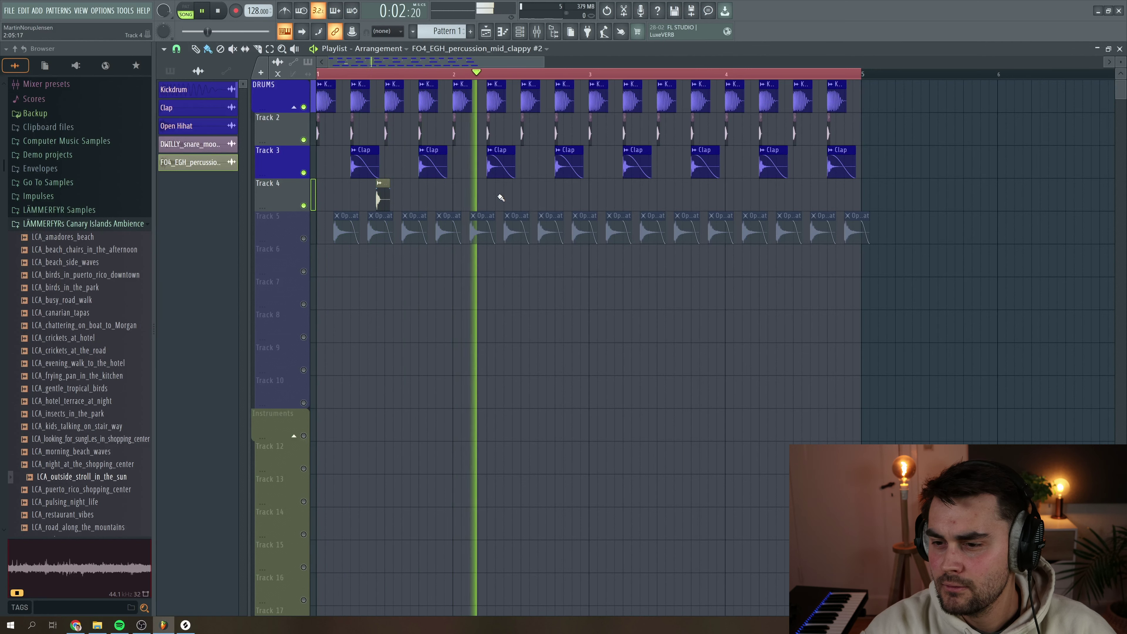
{"action": "left_click", "coordinate": [516, 193]}
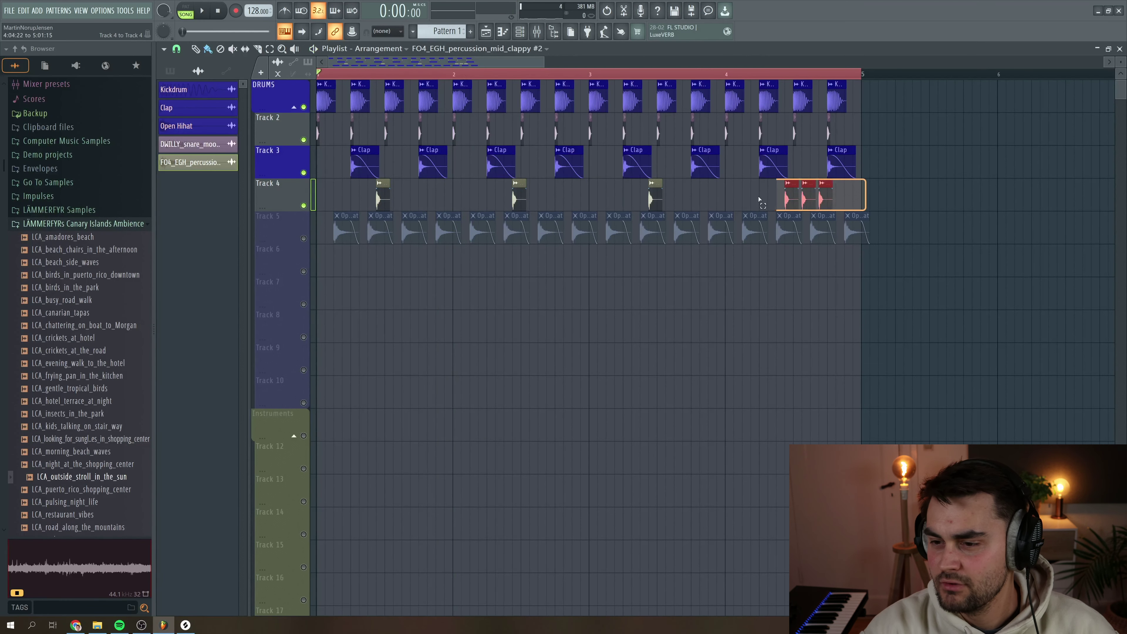
Step: Change the playlist snap setting, nudge all selected percussion clips on Track 4 slightly later, and check the groove in playback
{"action": "left_click_drag", "start_coordinate": [544, 60], "coordinate": [373, 61]}
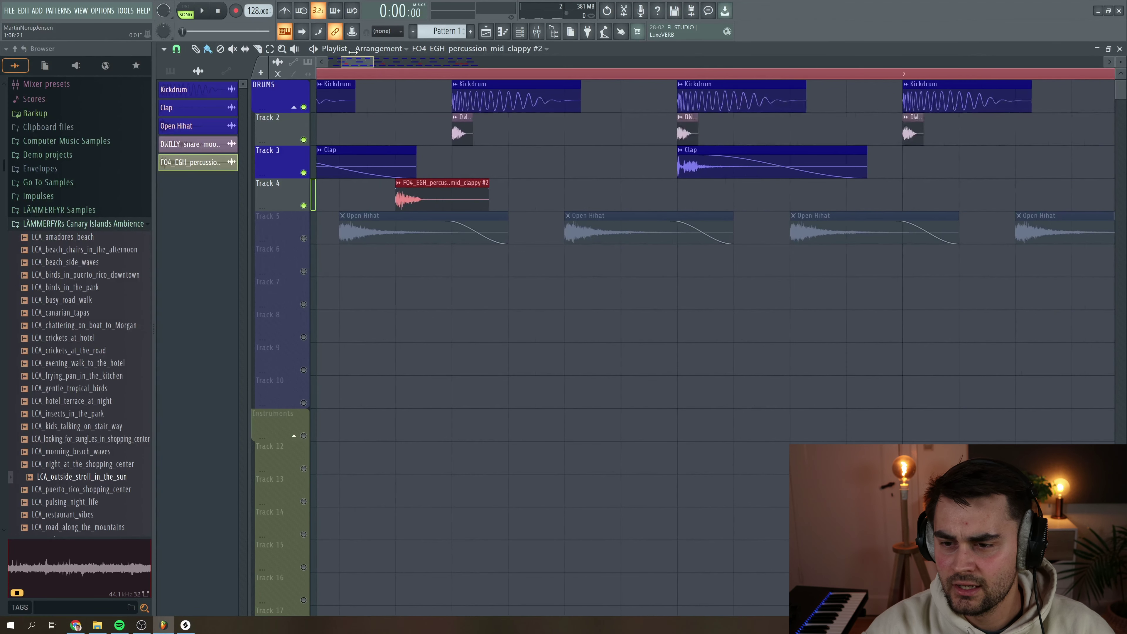
{"action": "left_click", "coordinate": [178, 49]}
{"action": "left_click", "coordinate": [190, 95]}
{"action": "left_click_drag", "start_coordinate": [427, 198], "coordinate": [433, 198]}
{"action": "left_click_drag", "start_coordinate": [370, 65], "coordinate": [531, 60]}
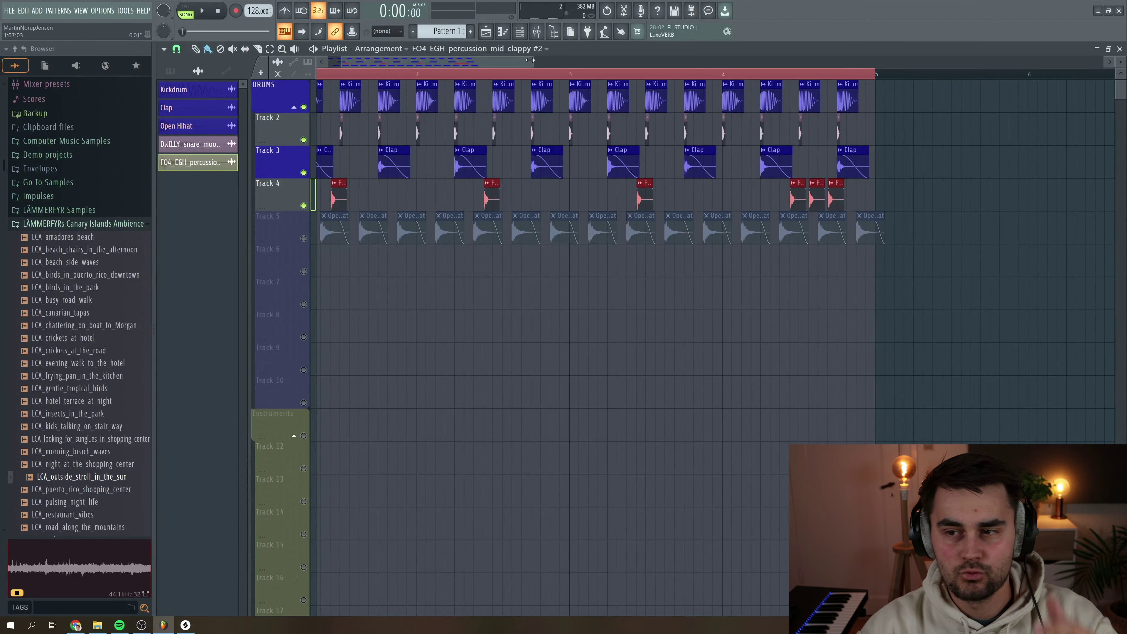
{"action": "key", "text": "space"}
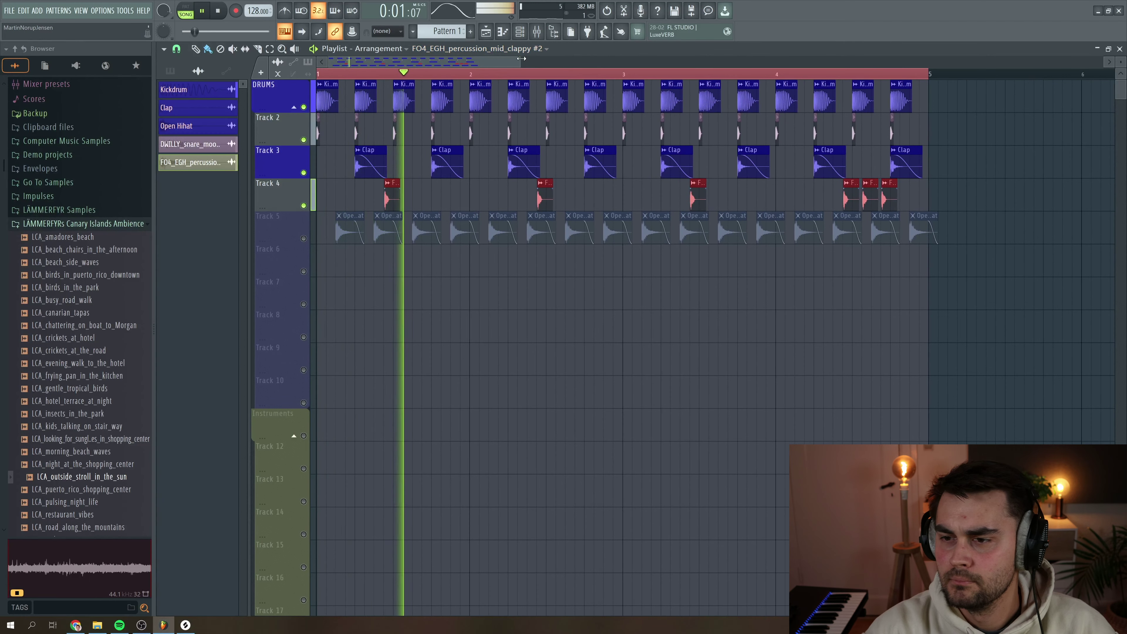
{"action": "left_click_drag", "start_coordinate": [521, 58], "coordinate": [586, 60]}
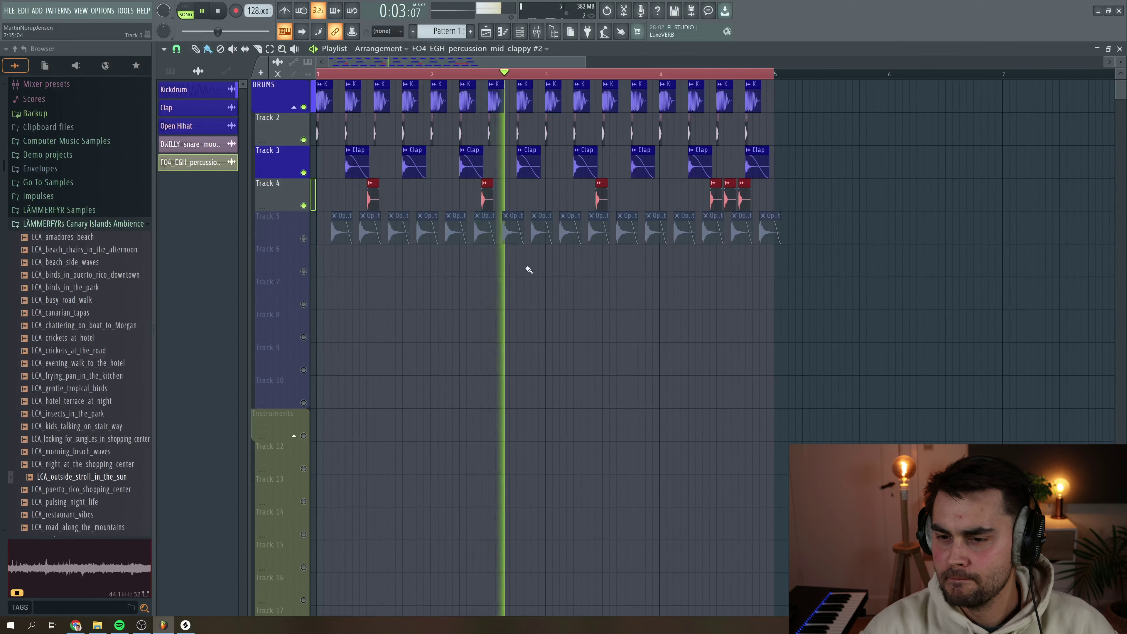
{"action": "left_click", "coordinate": [370, 329], "text": "ctrl"}
{"action": "key", "text": "space"}
Step: Route the mid_clappy percussion to a free mixer track and place it beside the snare, feeding the Drum bus
{"action": "left_click", "coordinate": [371, 201]}
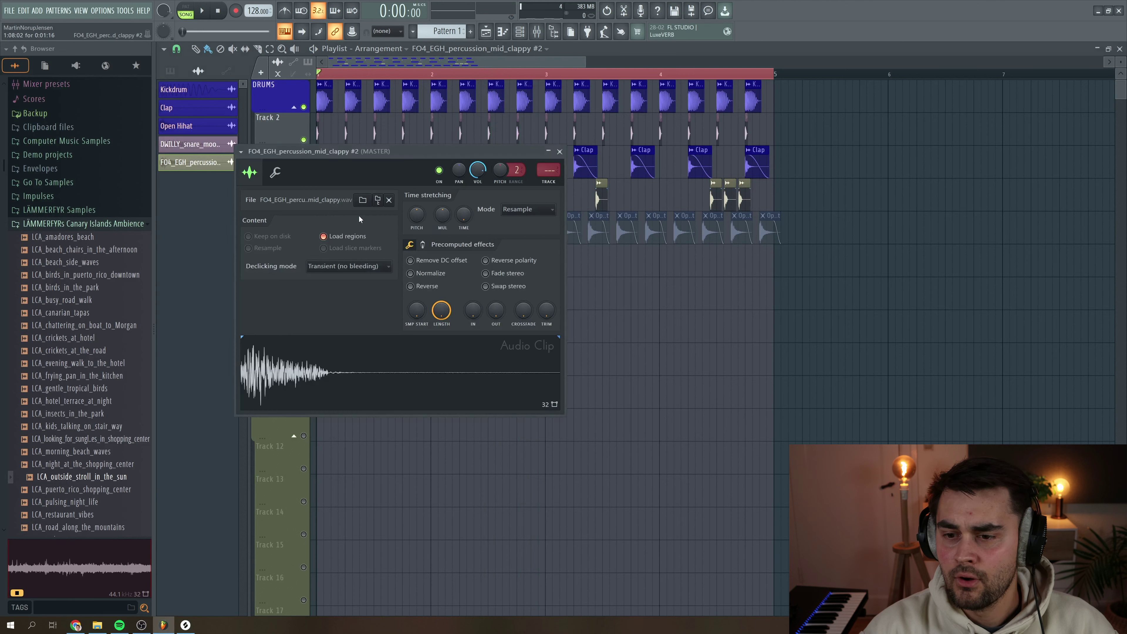
{"action": "left_click", "coordinate": [240, 151]}
{"action": "left_click", "coordinate": [388, 182]}
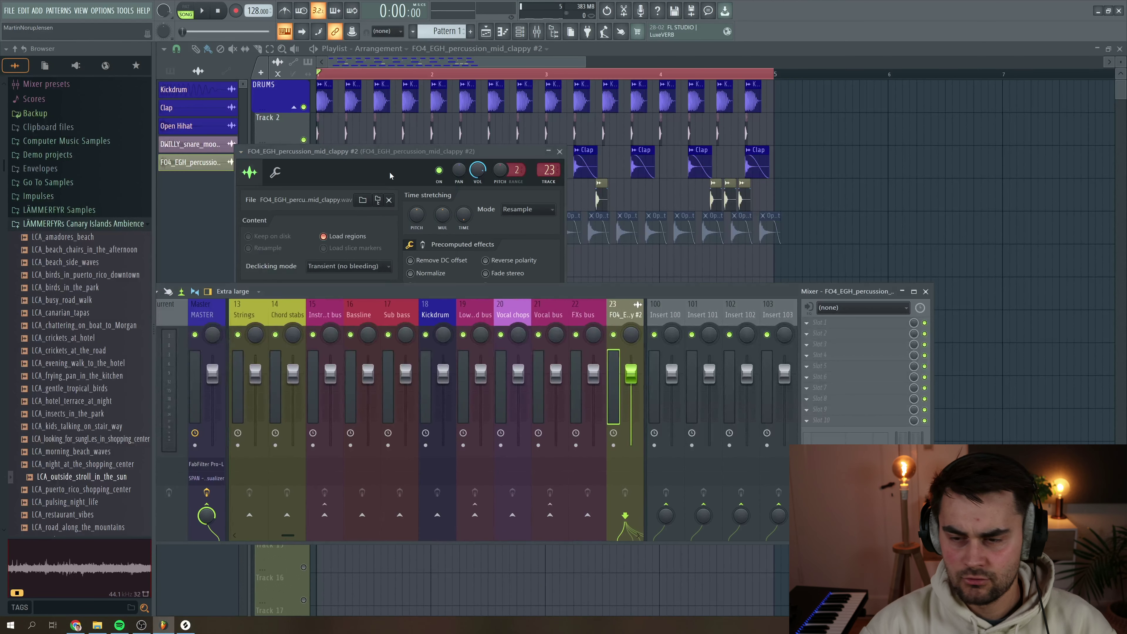
Step: Load Fruity Delay 3 in the percussion's second effect slot, use the ping pong model with a lower wet input, and audition it
{"action": "left_click", "coordinate": [816, 333]}
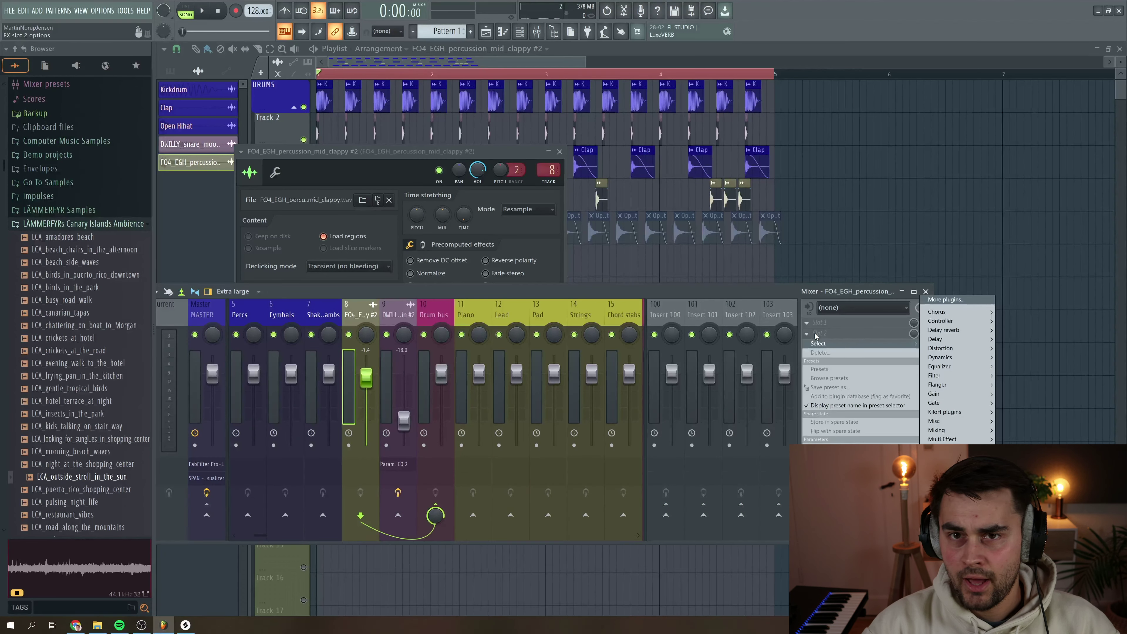
{"action": "mouse_move", "coordinate": [941, 339]}
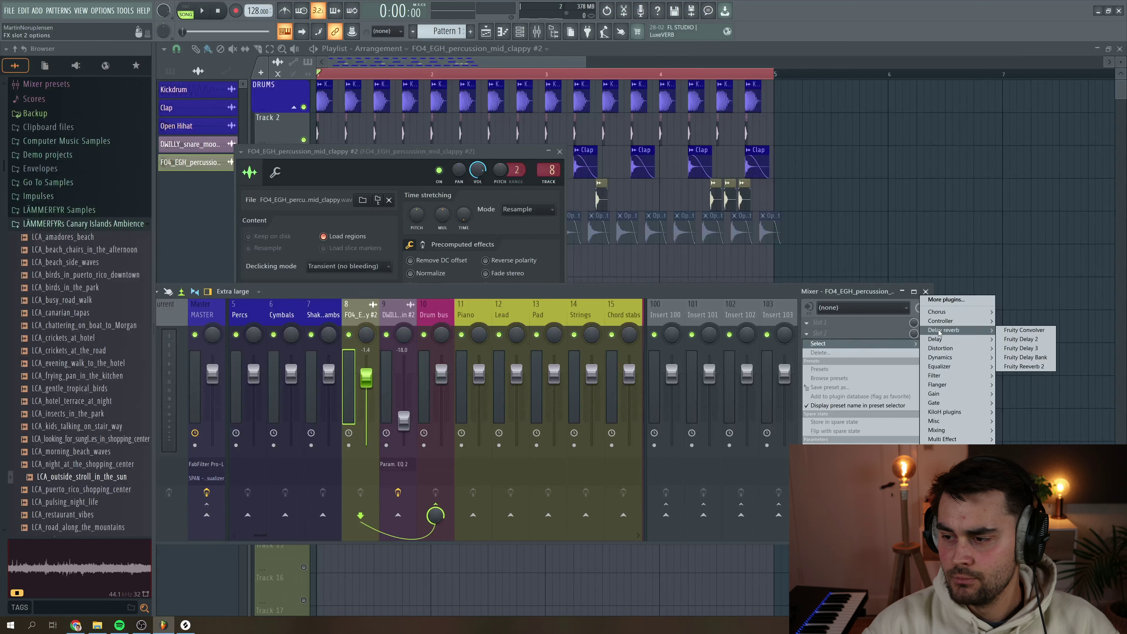
{"action": "left_click", "coordinate": [1021, 348]}
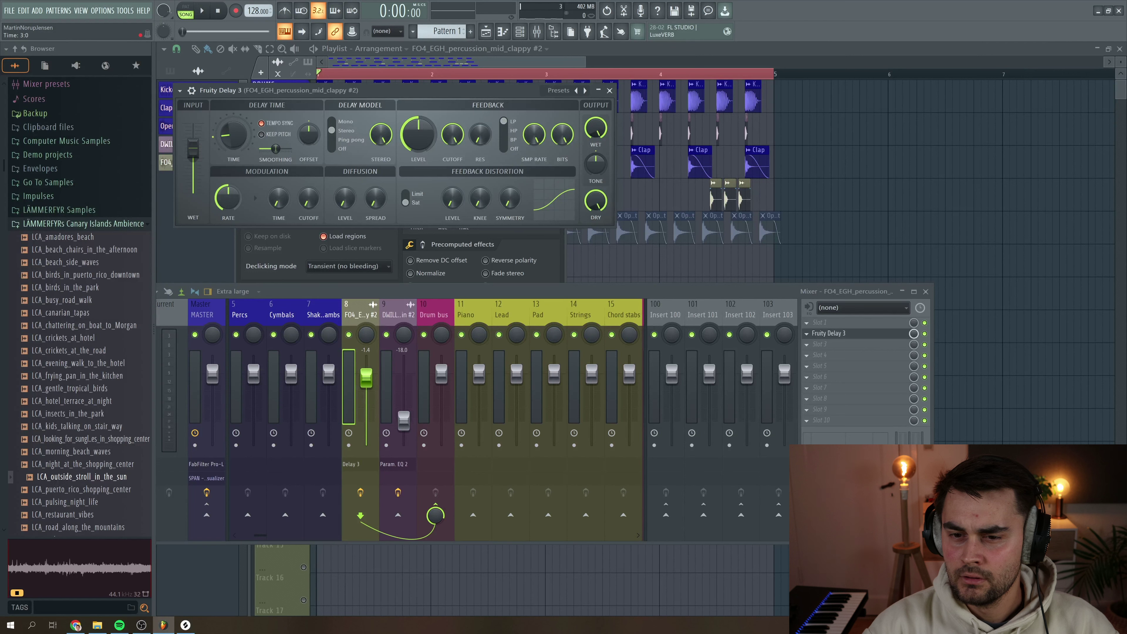
{"action": "left_click_drag", "start_coordinate": [193, 148], "coordinate": [193, 156]}
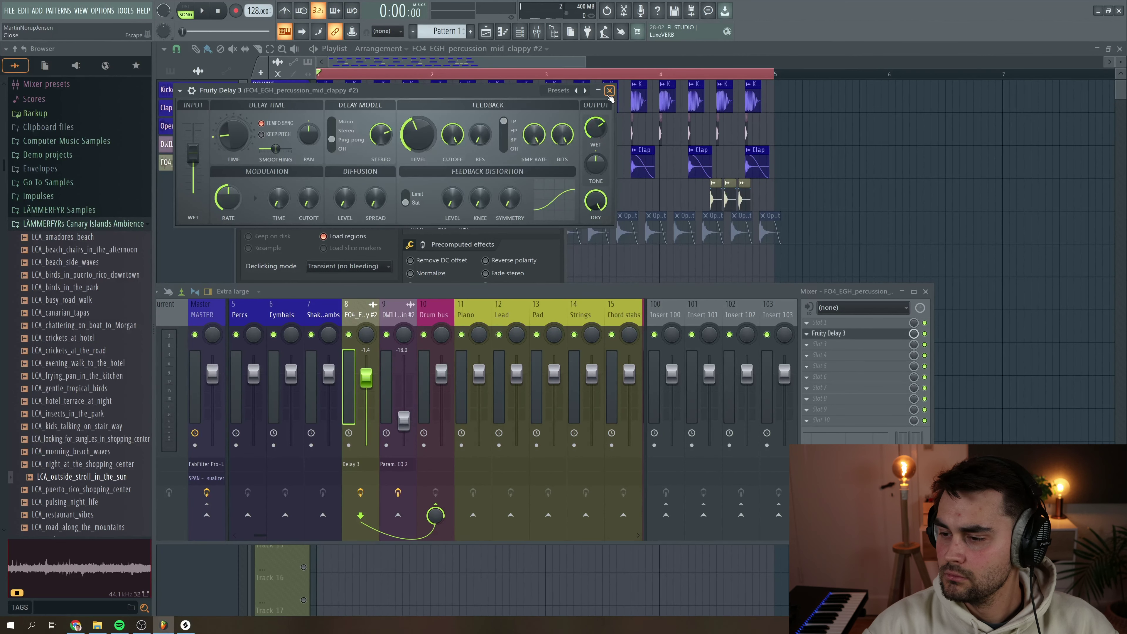
{"action": "left_click", "coordinate": [609, 90]}
{"action": "key", "text": "space"}
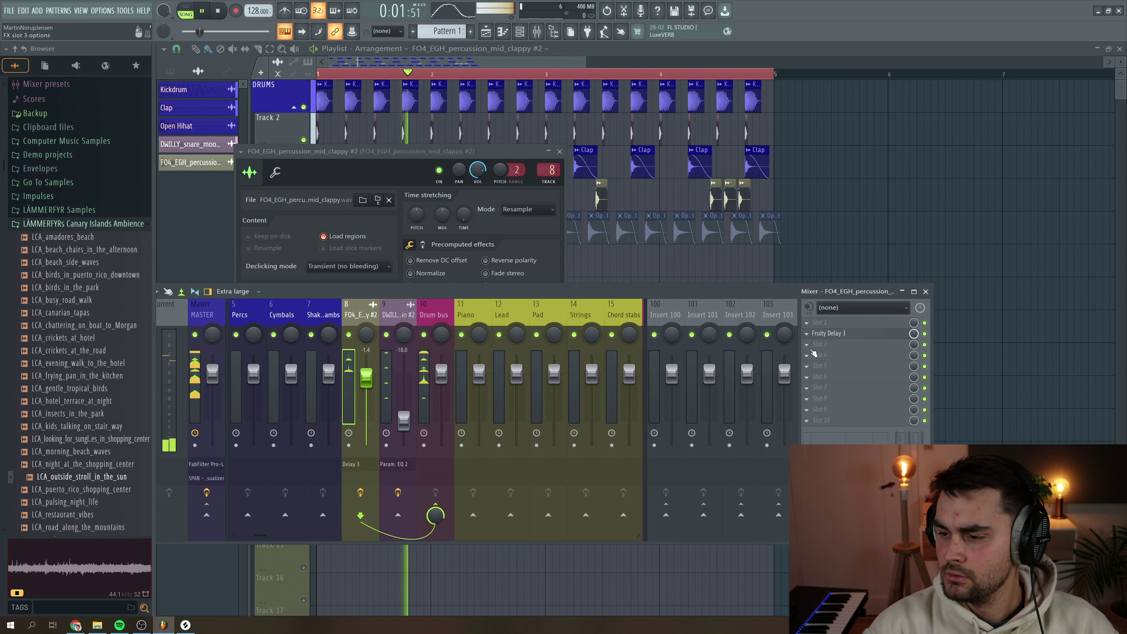
{"action": "key", "text": "space"}
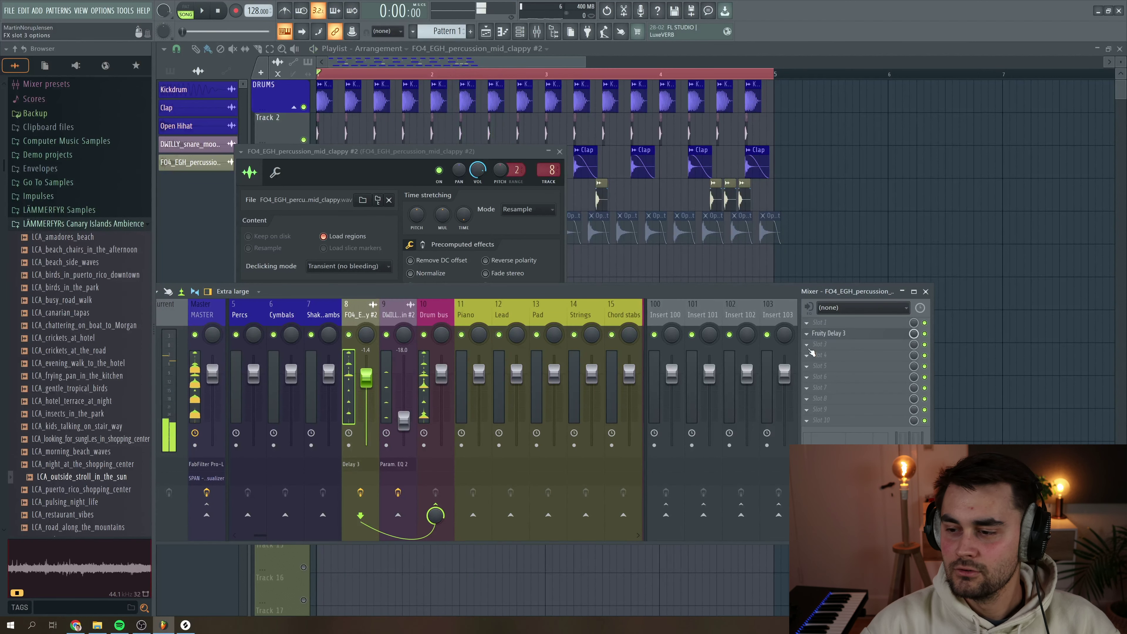
Step: Add Fruity parametric EQ 2 after the delay and cut the percussion's lows and its highs above about 6848 Hz
{"action": "left_click", "coordinate": [811, 349]}
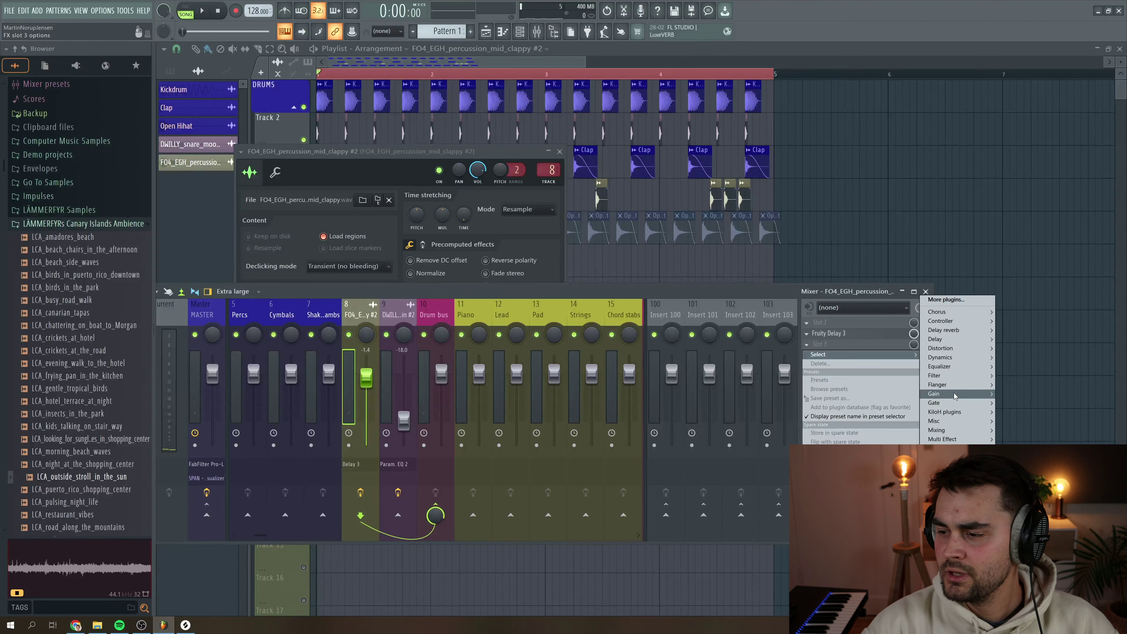
{"action": "mouse_move", "coordinate": [940, 378]}
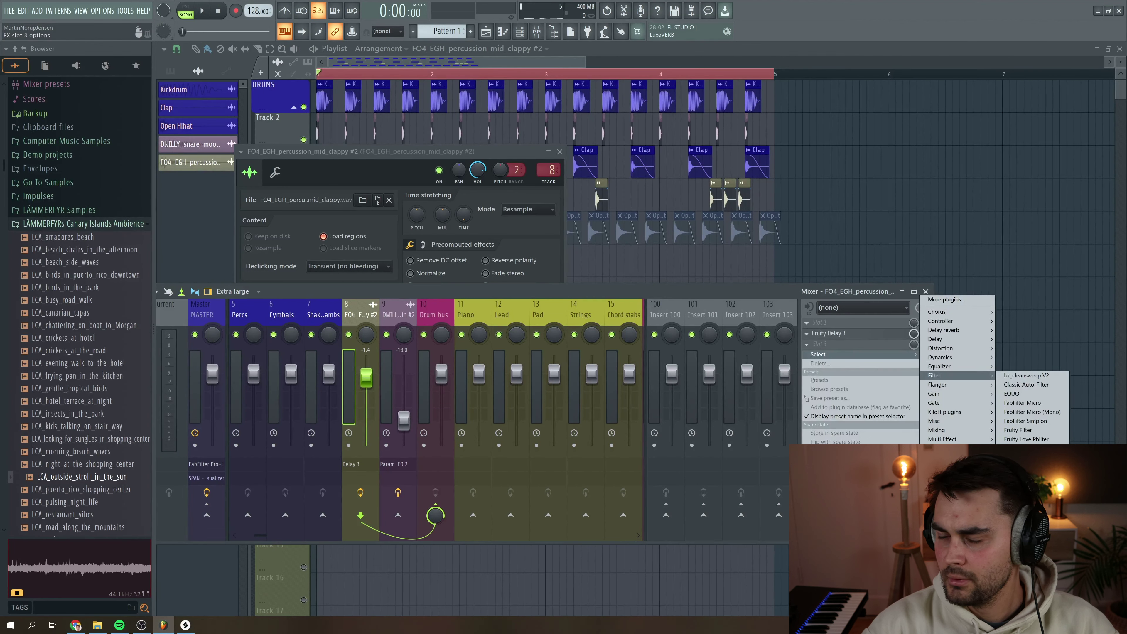
{"action": "left_click", "coordinate": [1027, 448]}
{"action": "key", "text": "space"}
{"action": "left_click_drag", "start_coordinate": [199, 206], "coordinate": [320, 206]}
{"action": "left_click_drag", "start_coordinate": [484, 206], "coordinate": [445, 210]}
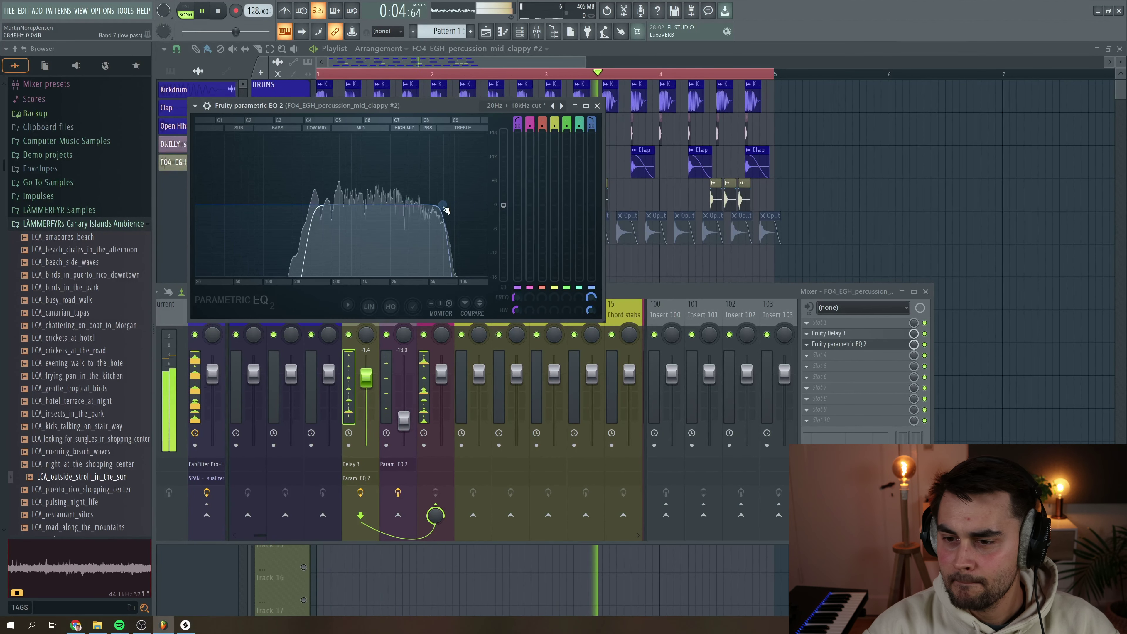
{"action": "key", "text": "space"}
{"action": "key", "text": "Escape"}
Step: Lower the percussion's mixer fader to -6.2 dB, check it in playback, and return to the playlist
{"action": "left_click_drag", "start_coordinate": [366, 377], "coordinate": [366, 392]}
{"action": "key", "text": "space"}
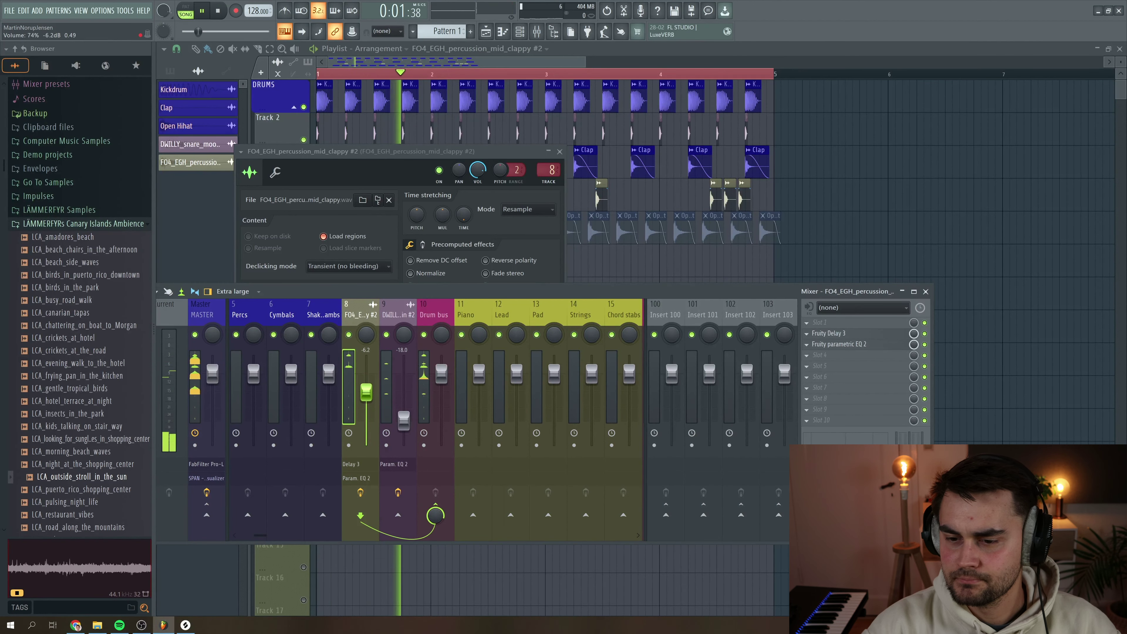
{"action": "key", "text": "space"}
{"action": "key", "text": "Escape"}
{"action": "key", "text": "Escape"}
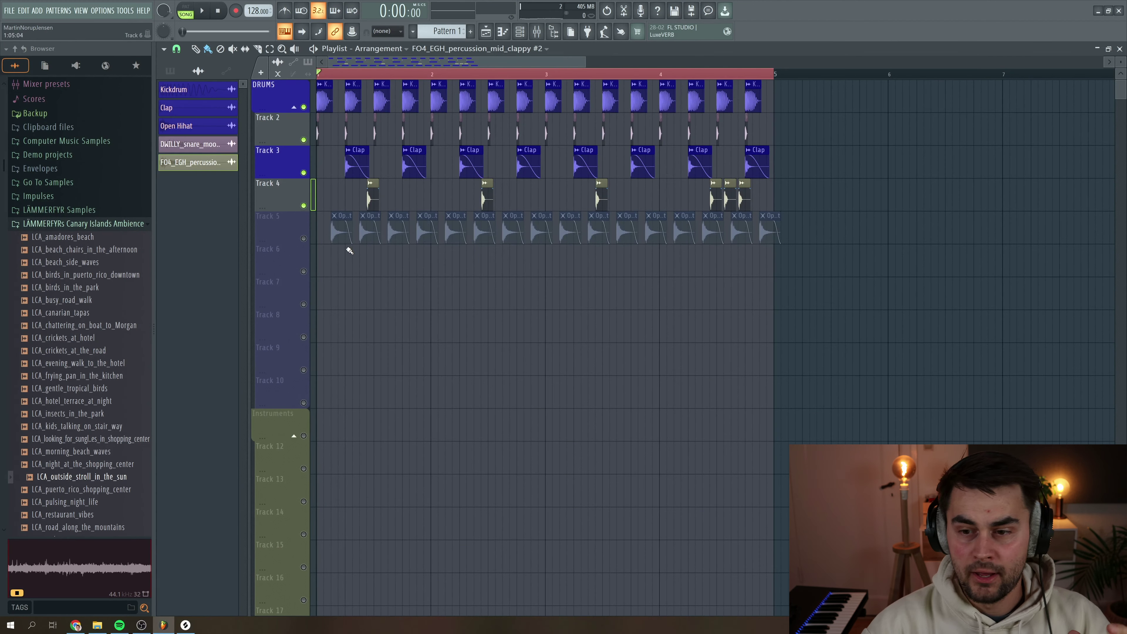
Step: Unmute the open hihat on Track 5 and play the loop with the full drum pattern
{"action": "left_click", "coordinate": [303, 239]}
{"action": "key", "text": "space"}
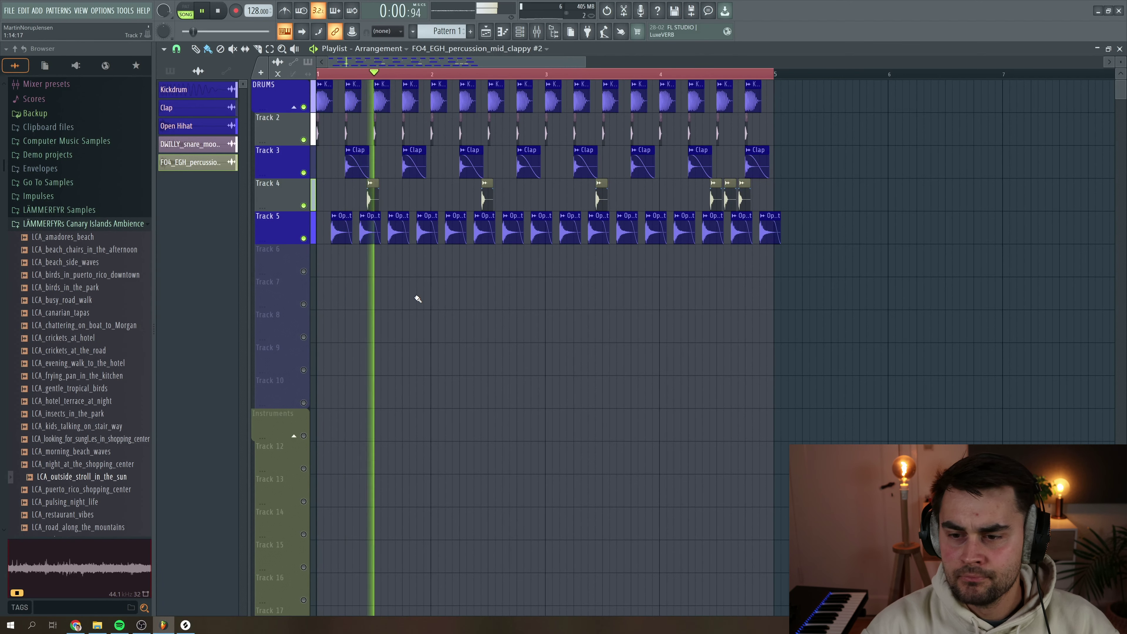
{"action": "key", "text": "space"}
Step: Add the VVS_shaker_fresh sample as an audio clip on Track 6, repeated every two beats through bar 4
{"action": "left_click_drag", "start_coordinate": [586, 61], "coordinate": [547, 61]}
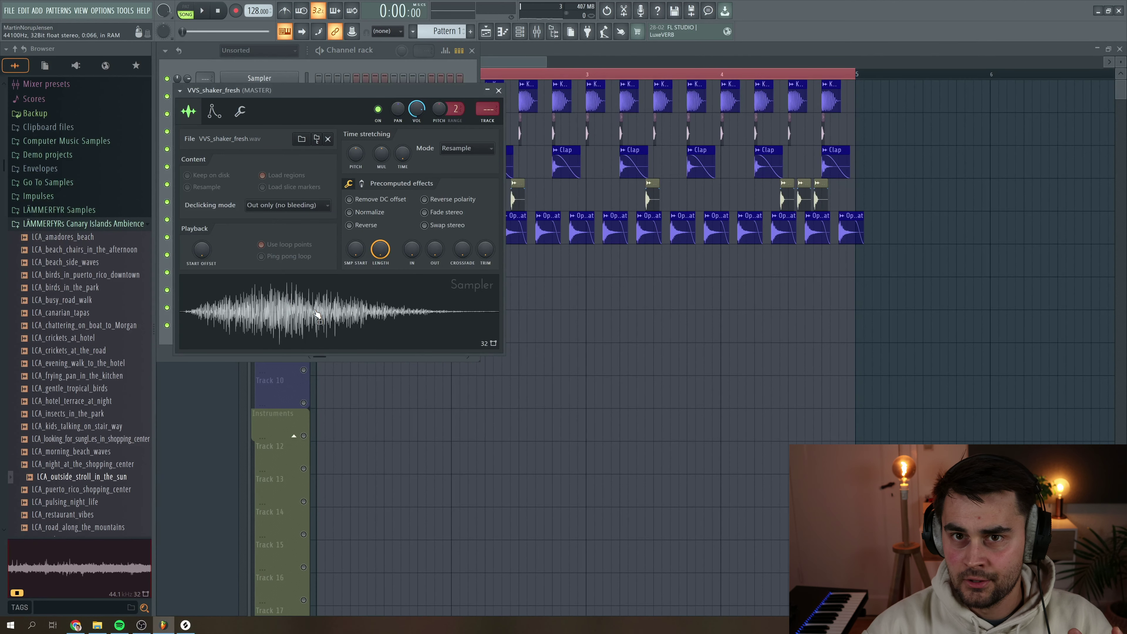
{"action": "left_click_drag", "start_coordinate": [315, 318], "coordinate": [530, 258]}
{"action": "left_click_drag", "start_coordinate": [367, 253], "coordinate": [369, 265]}
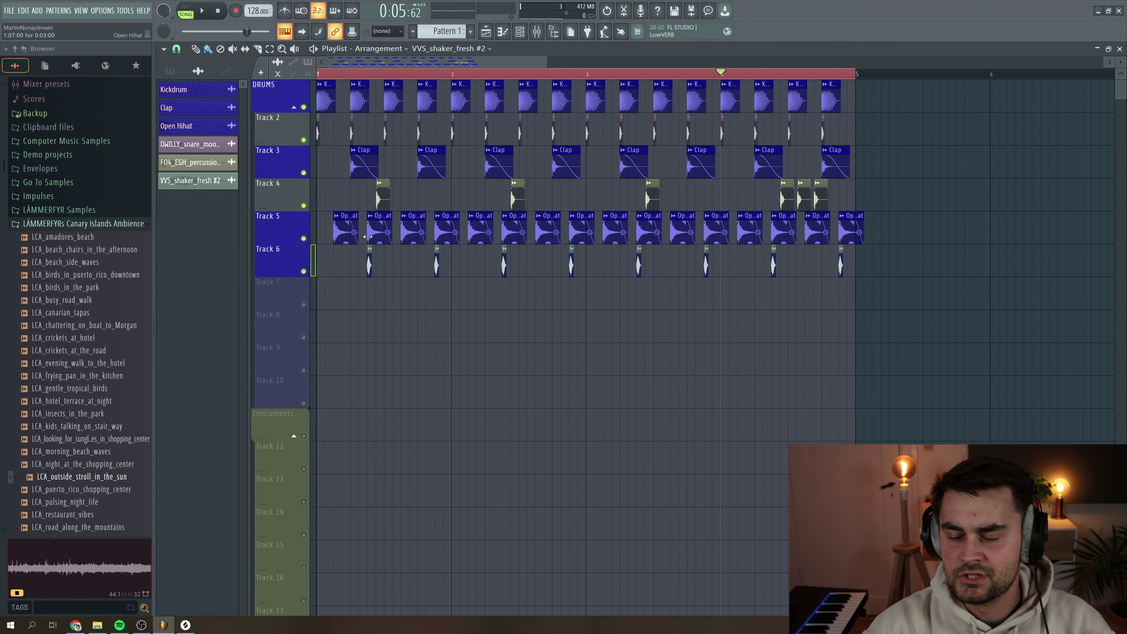
Step: Open the shaker clip's settings, pan it 43% left, and route it to a free mixer track
{"action": "double_click", "coordinate": [370, 264]}
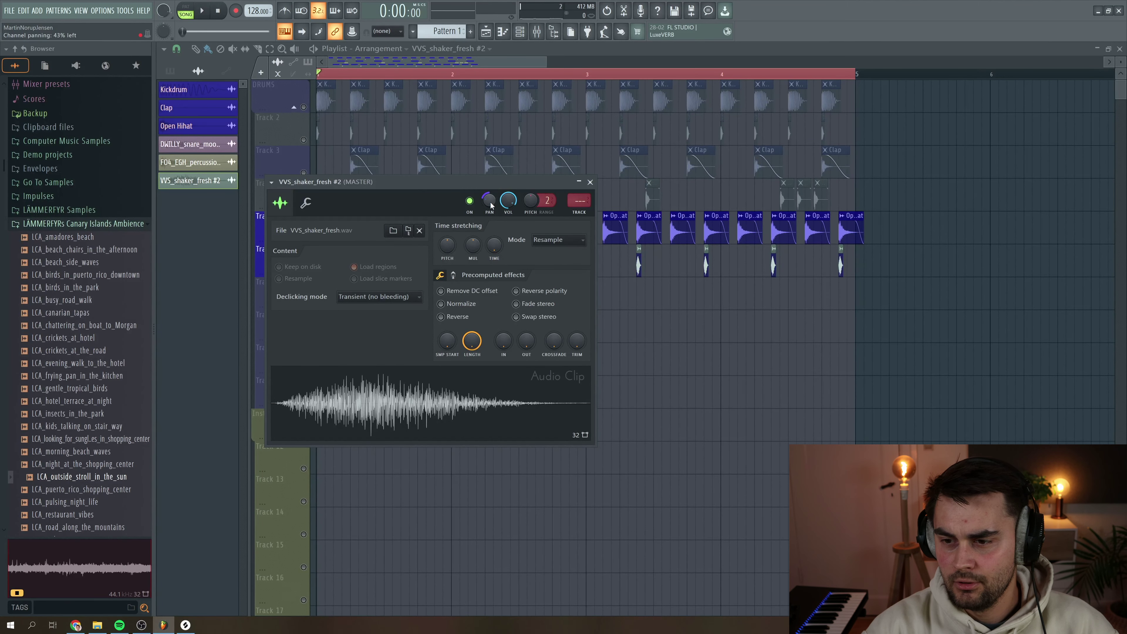
{"action": "left_click", "coordinate": [271, 182]}
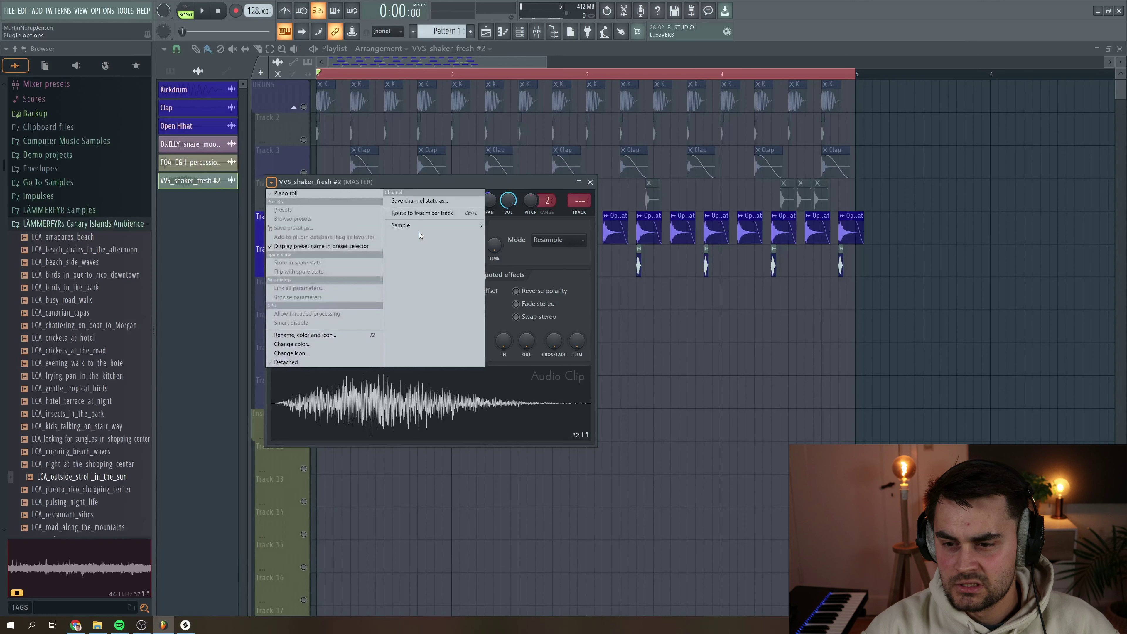
{"action": "left_click", "coordinate": [414, 213]}
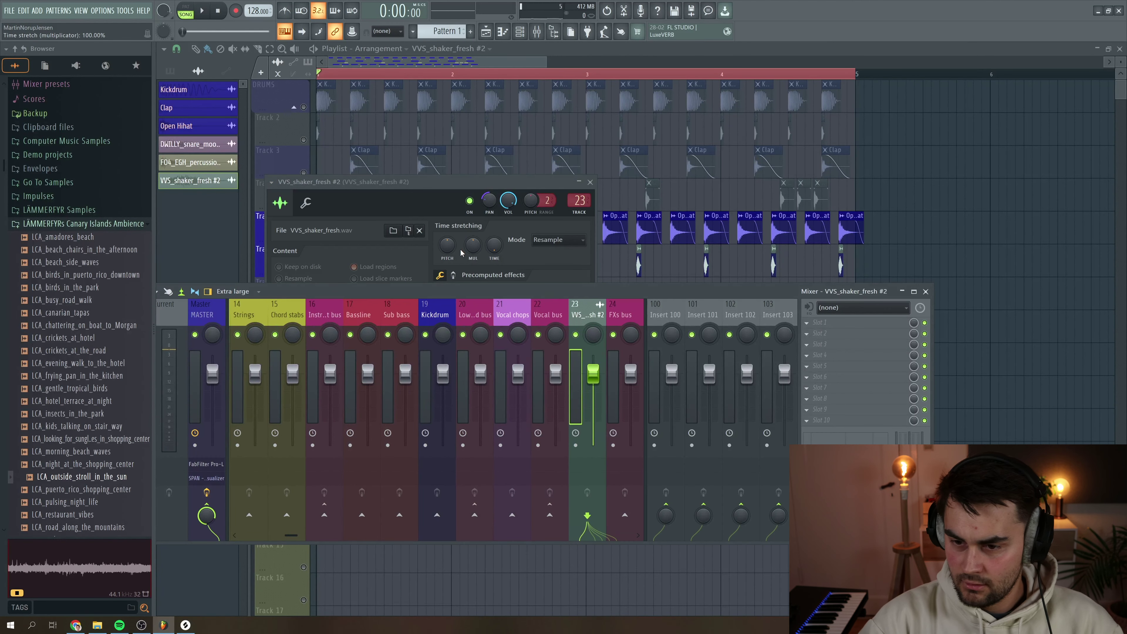
Step: Add Fruity delay 2 to the shaker's mixer track and set its delay time to 1:02 while the loop plays
{"action": "left_click", "coordinate": [825, 334]}
{"action": "mouse_move", "coordinate": [959, 340]}
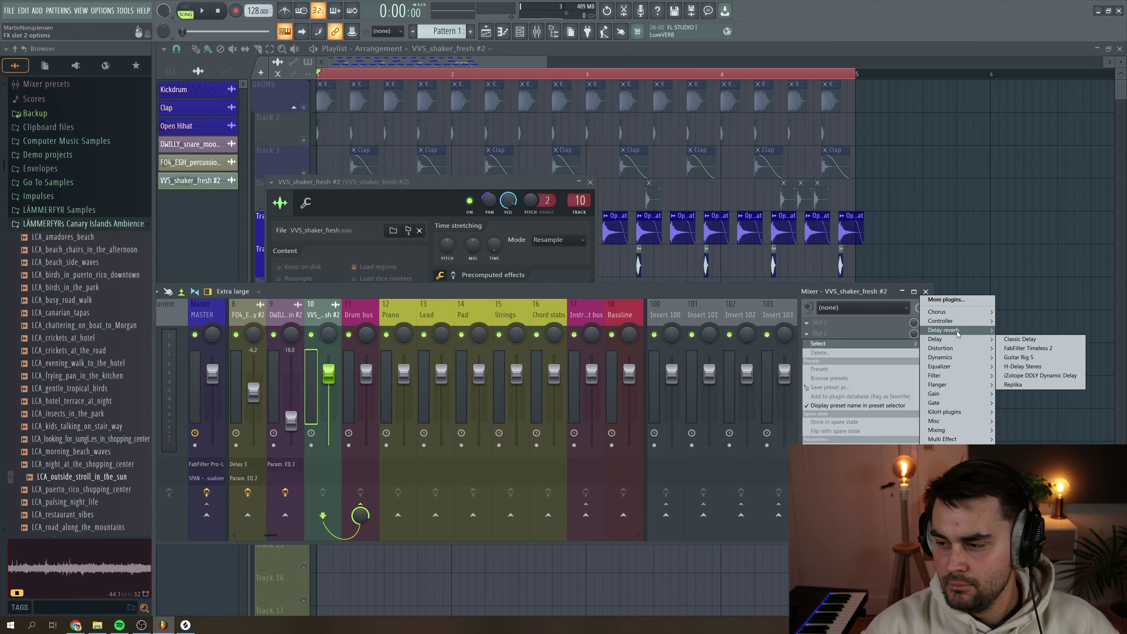
{"action": "left_click", "coordinate": [1020, 339]}
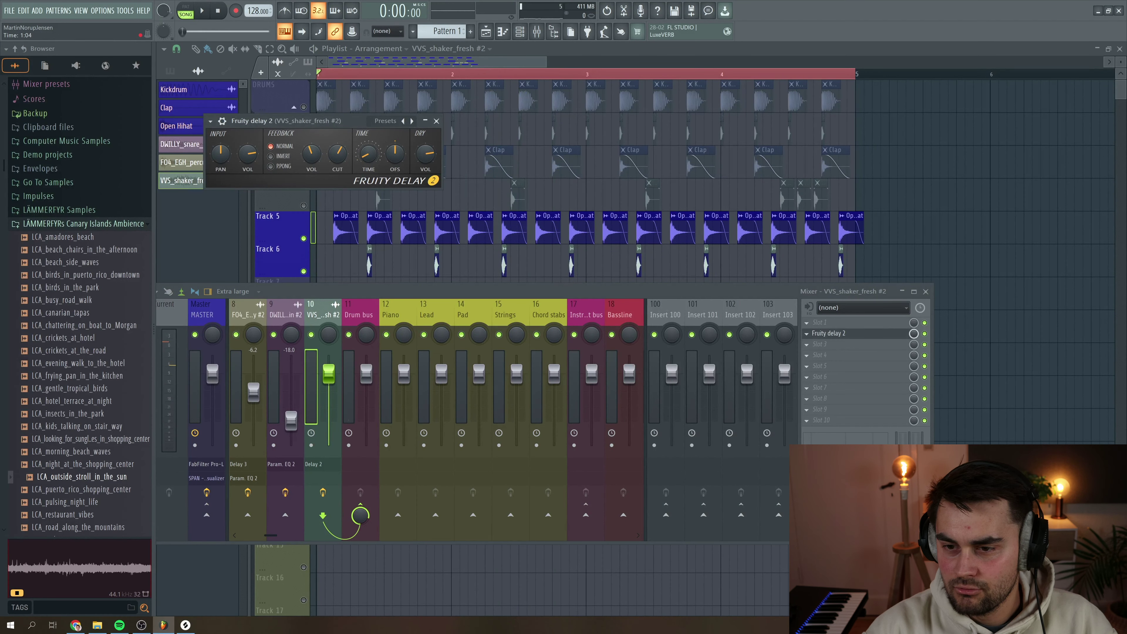
{"action": "key", "text": "space"}
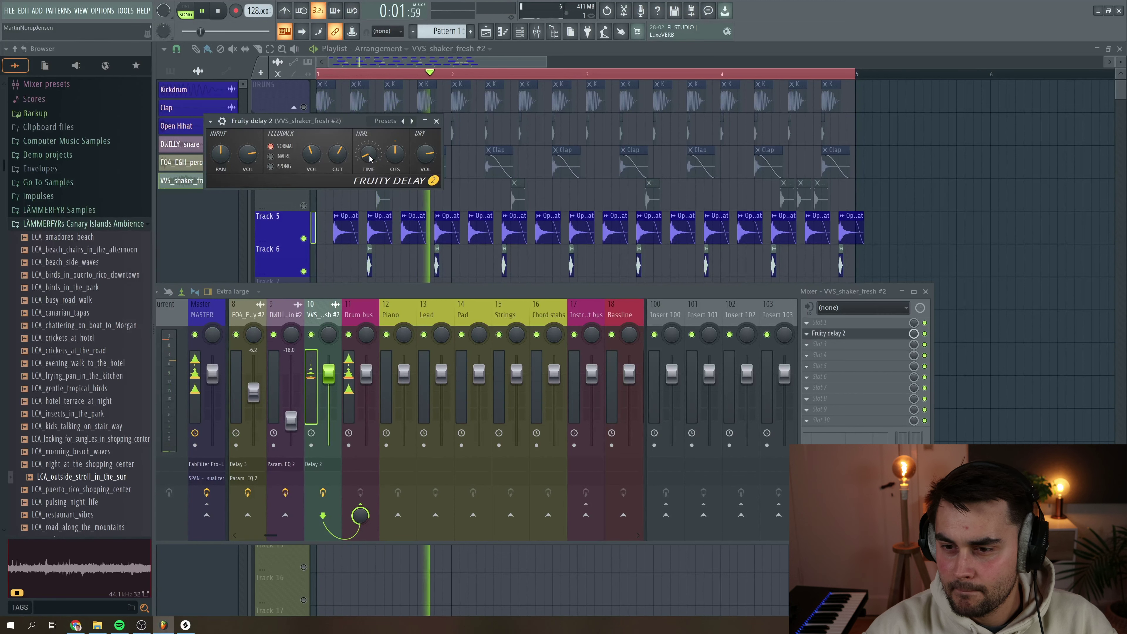
{"action": "left_click_drag", "start_coordinate": [370, 156], "coordinate": [370, 162]}
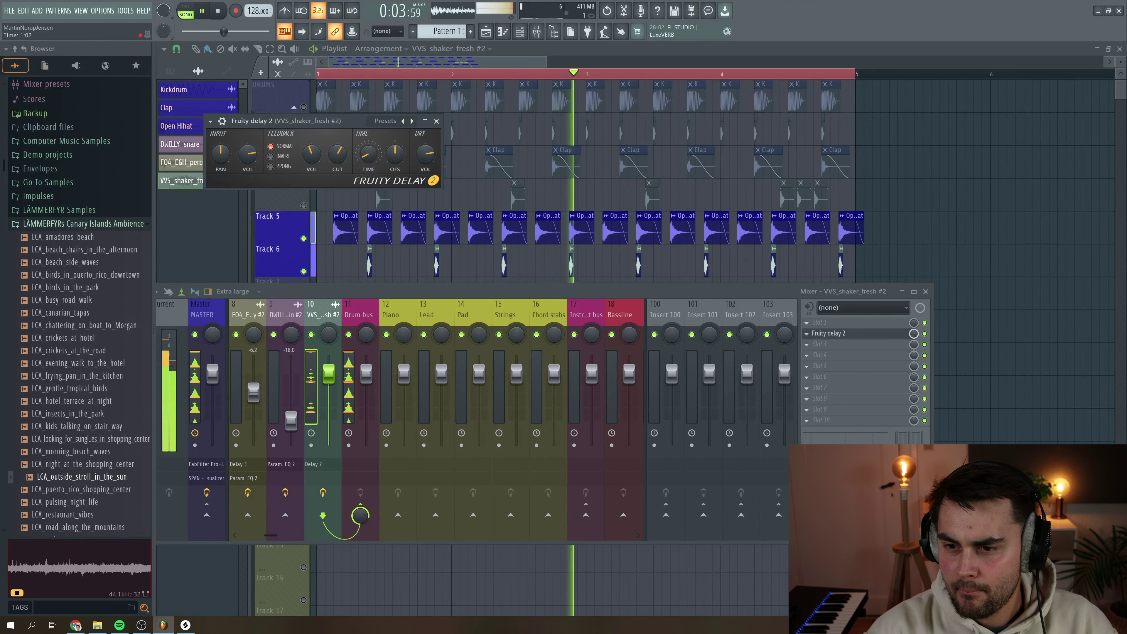
{"action": "key", "text": "Escape"}
Step: Lower the shaker's mixer fader to -6.2 dB and add Fruity parametric EQ 2 after the delay
{"action": "key", "text": "space"}
{"action": "left_click_drag", "start_coordinate": [328, 374], "coordinate": [328, 387]}
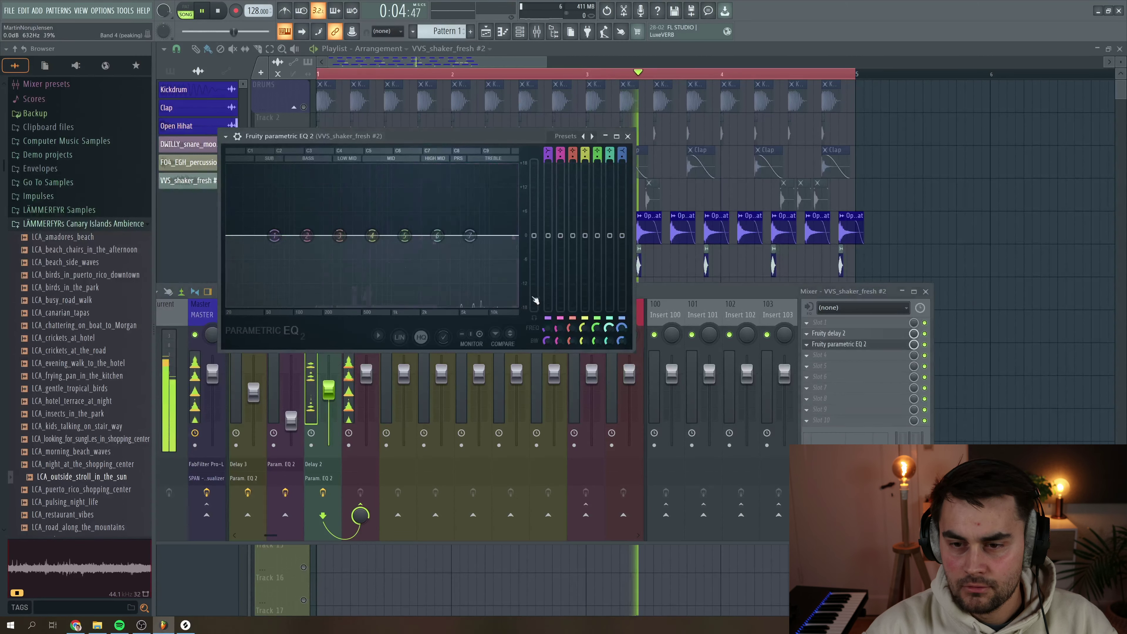
{"action": "key", "text": "space"}
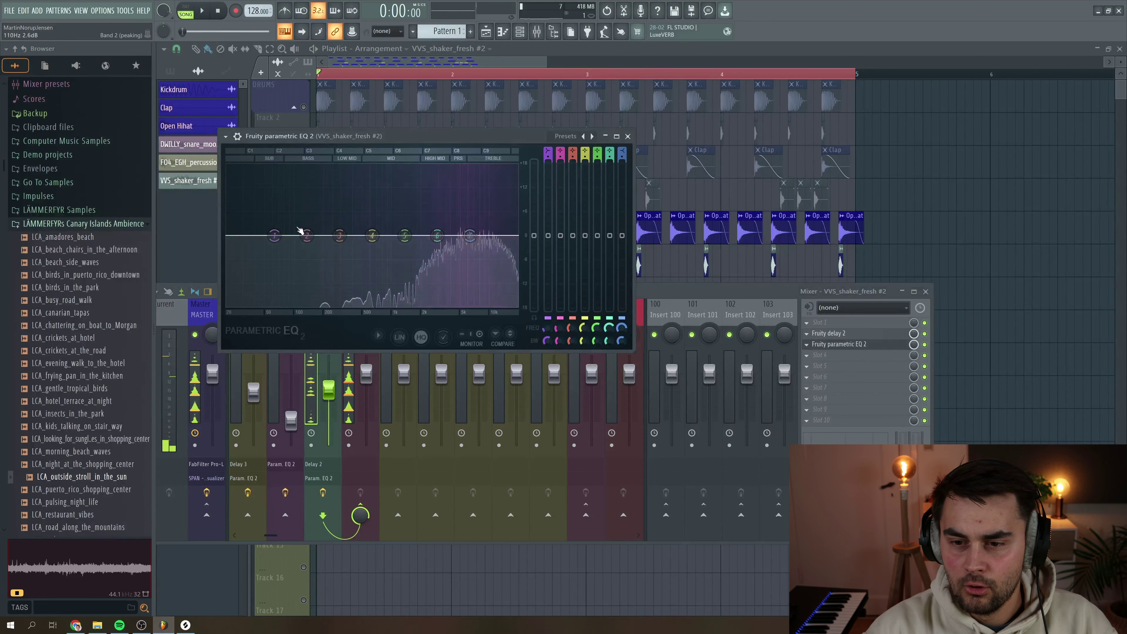
Step: Cut the shaker's lows in the EQ, lower band 7 to -1.7 dB at about 6769 Hz, and close the EQ
{"action": "key", "text": "space"}
{"action": "left_click_drag", "start_coordinate": [275, 235], "coordinate": [473, 242]}
{"action": "key", "text": "space"}
{"action": "key", "text": "space"}
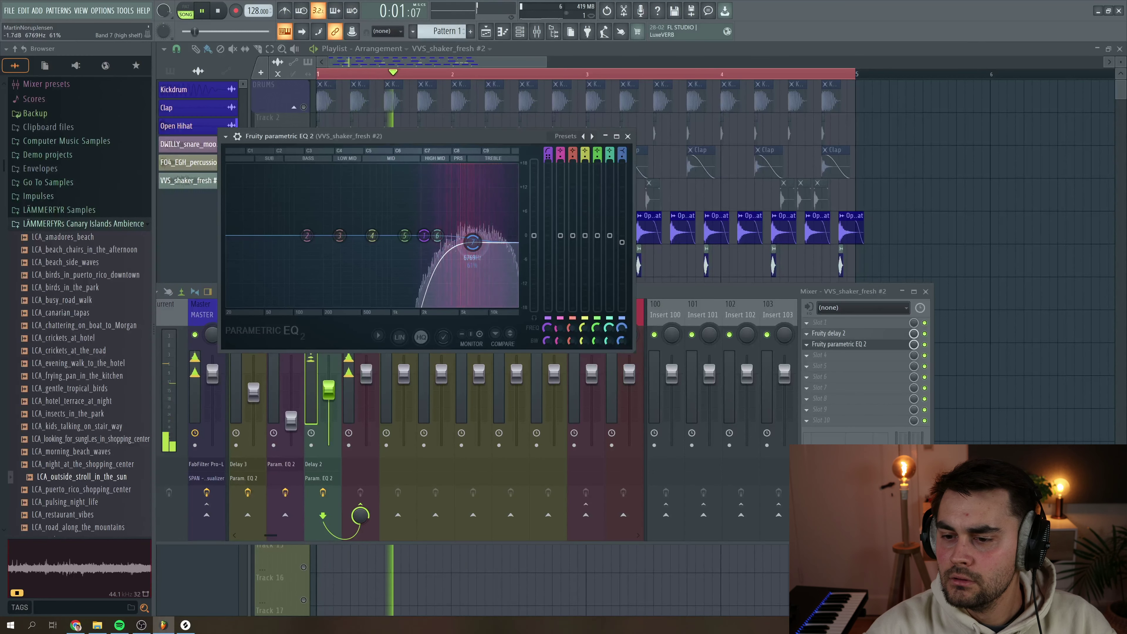
{"action": "left_click", "coordinate": [328, 402]}
{"action": "key", "text": "space"}
{"action": "left_click", "coordinate": [628, 136]}
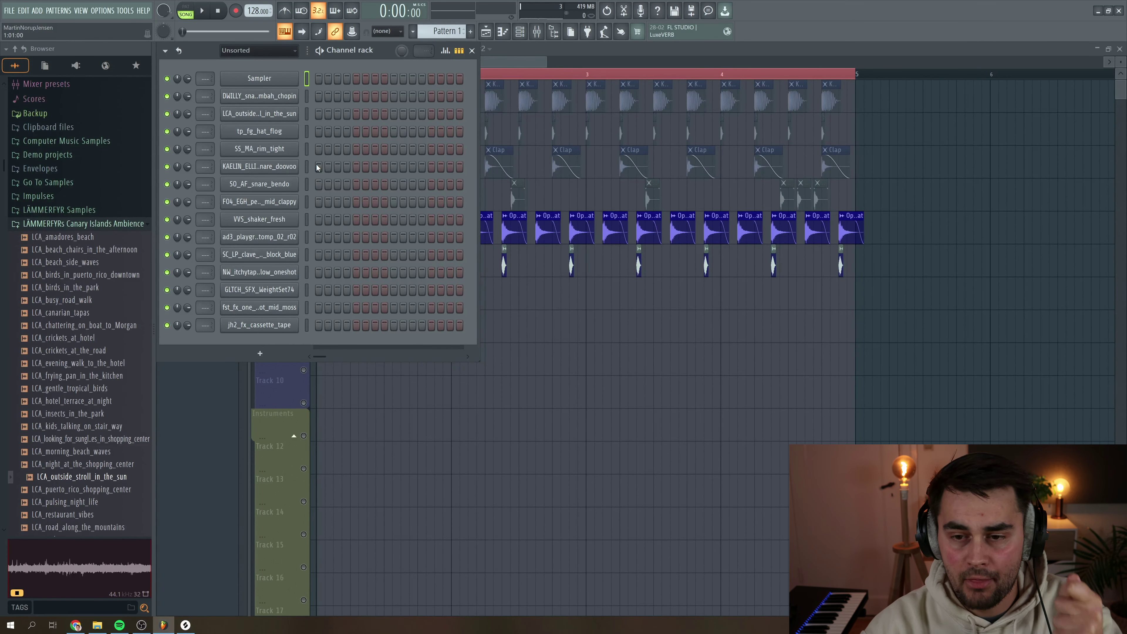
Step: Open the tp_fg_hat_flog sample in the piano roll and add five C5 notes across bar 1
{"action": "left_click", "coordinate": [259, 131]}
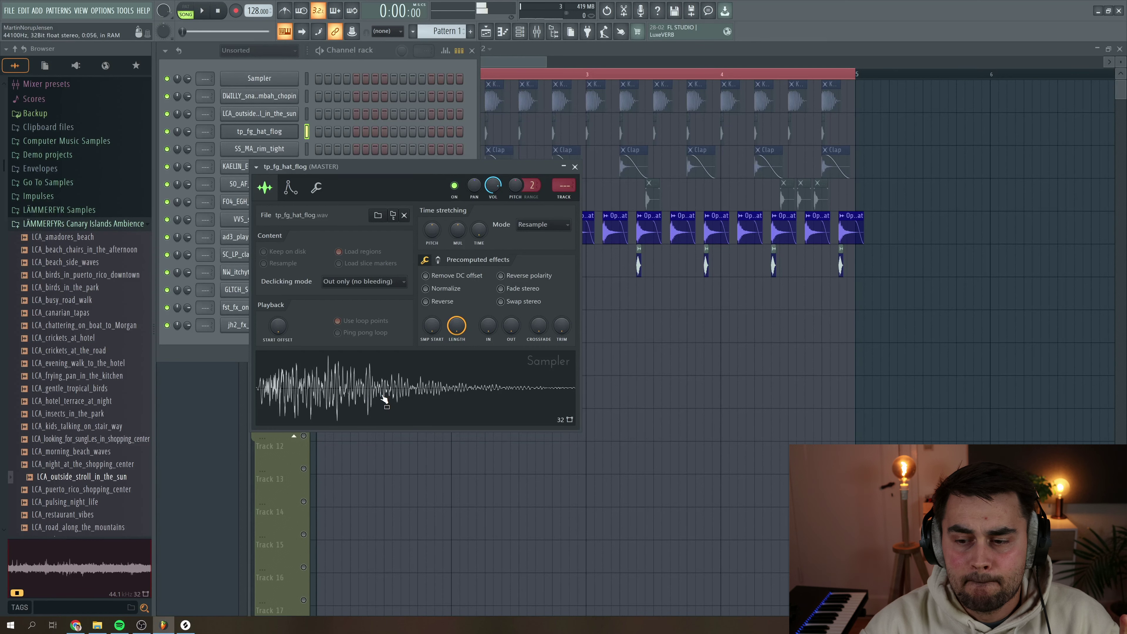
{"action": "right_click", "coordinate": [260, 131]}
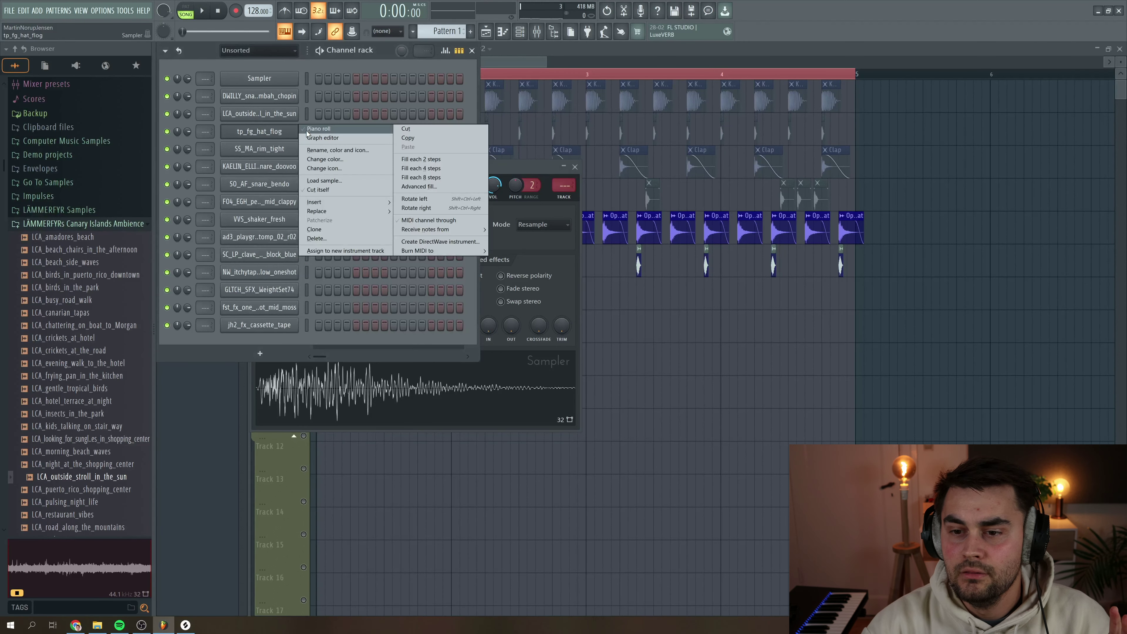
{"action": "left_click", "coordinate": [351, 129]}
{"action": "left_click_drag", "start_coordinate": [226, 338], "coordinate": [202, 337]}
{"action": "left_click", "coordinate": [223, 337]}
{"action": "left_click", "coordinate": [248, 337]}
{"action": "left_click", "coordinate": [266, 337]}
{"action": "left_click", "coordinate": [298, 336]}
Step: Quantize the hat notes with the MPC 58% groove template
{"action": "left_click", "coordinate": [176, 49]}
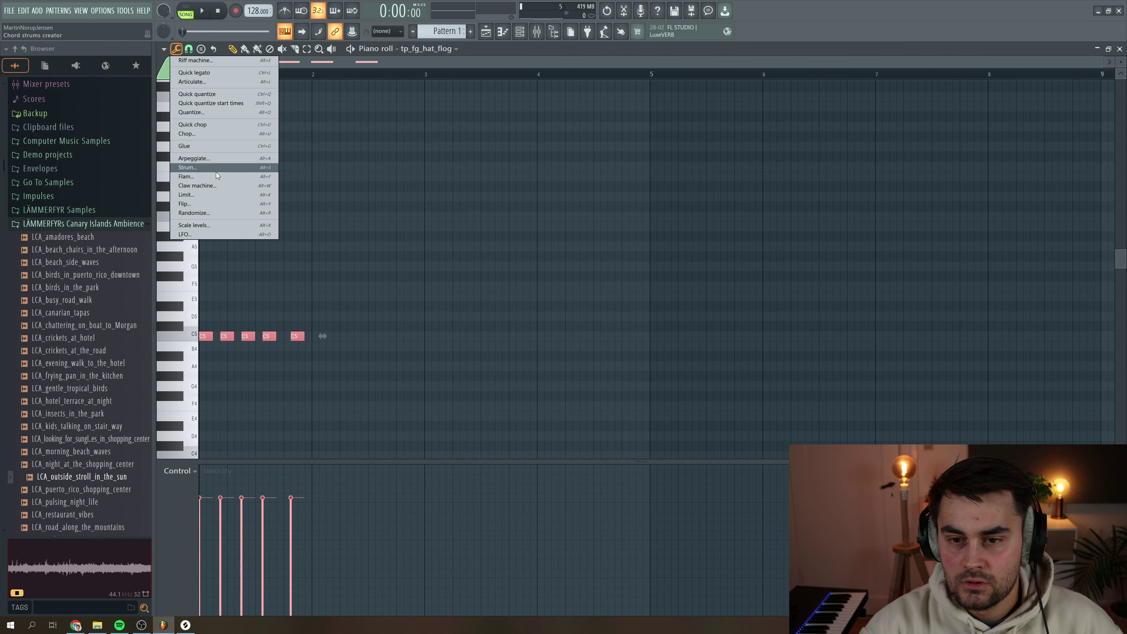
{"action": "left_click", "coordinate": [199, 115]}
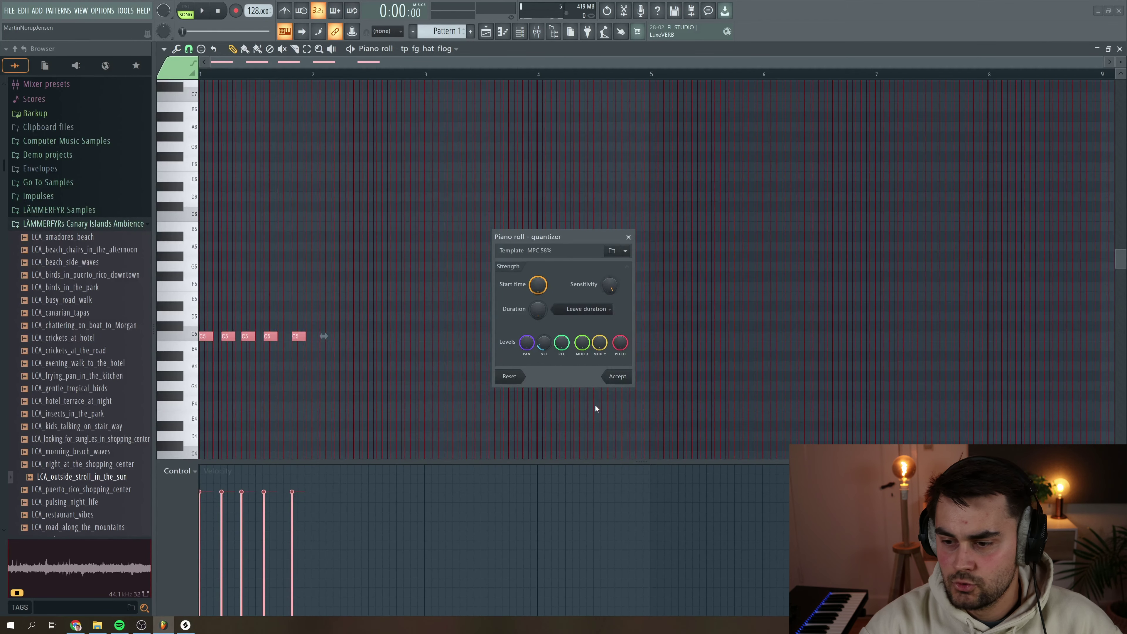
{"action": "left_click", "coordinate": [607, 377]}
Step: Vary the hat's dynamics by lowering the velocities of the first and third notes
{"action": "key", "text": "ctrl+d"}
{"action": "left_click_drag", "start_coordinate": [206, 499], "coordinate": [212, 532]}
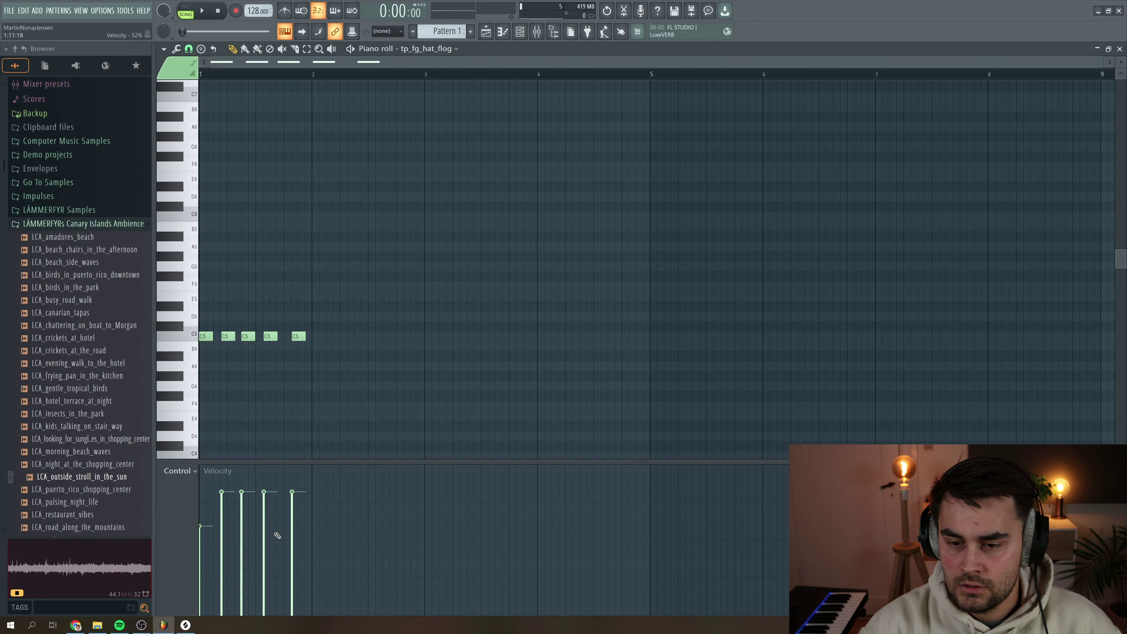
{"action": "left_click_drag", "start_coordinate": [248, 500], "coordinate": [248, 507]}
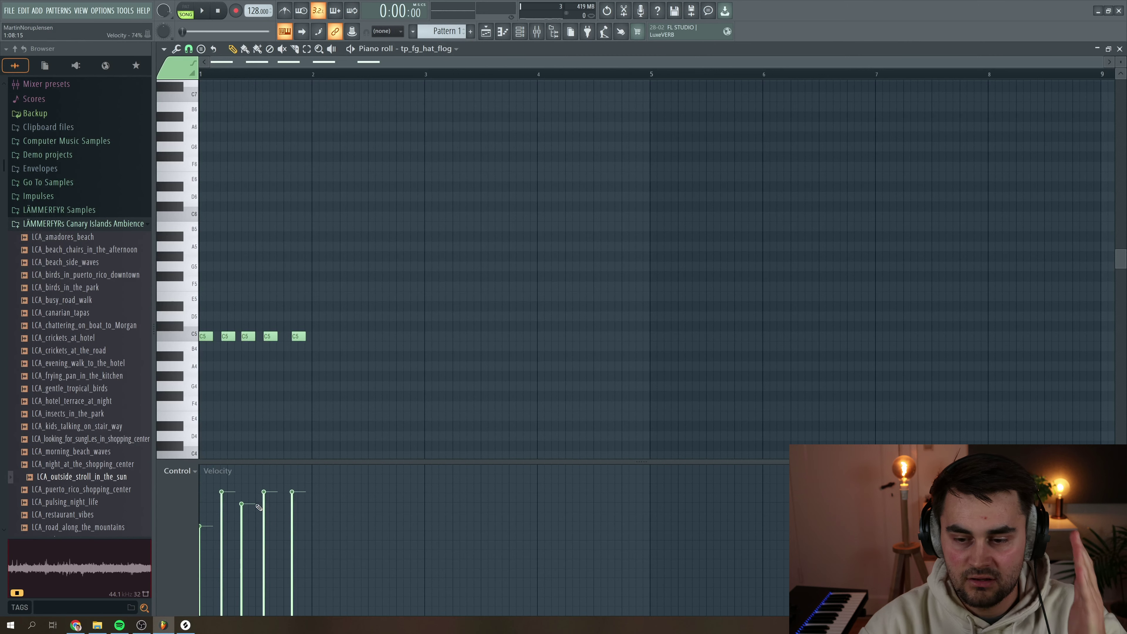
Step: Duplicate the one-bar hat pattern to fill four bars, place Pattern 1 on Track 7, and play the loop
{"action": "key", "text": "ctrl+a"}
{"action": "key", "text": "ctrl+b"}
{"action": "key", "text": "ctrl+b"}
{"action": "key", "text": "ctrl+b"}
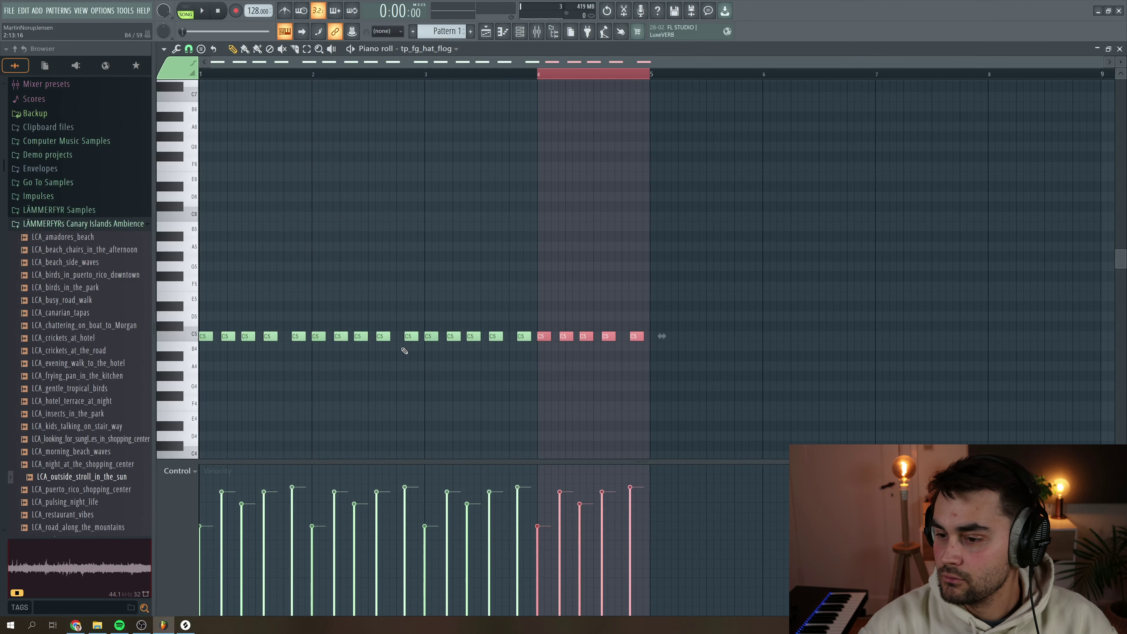
{"action": "key", "text": "F5"}
{"action": "left_click", "coordinate": [356, 295]}
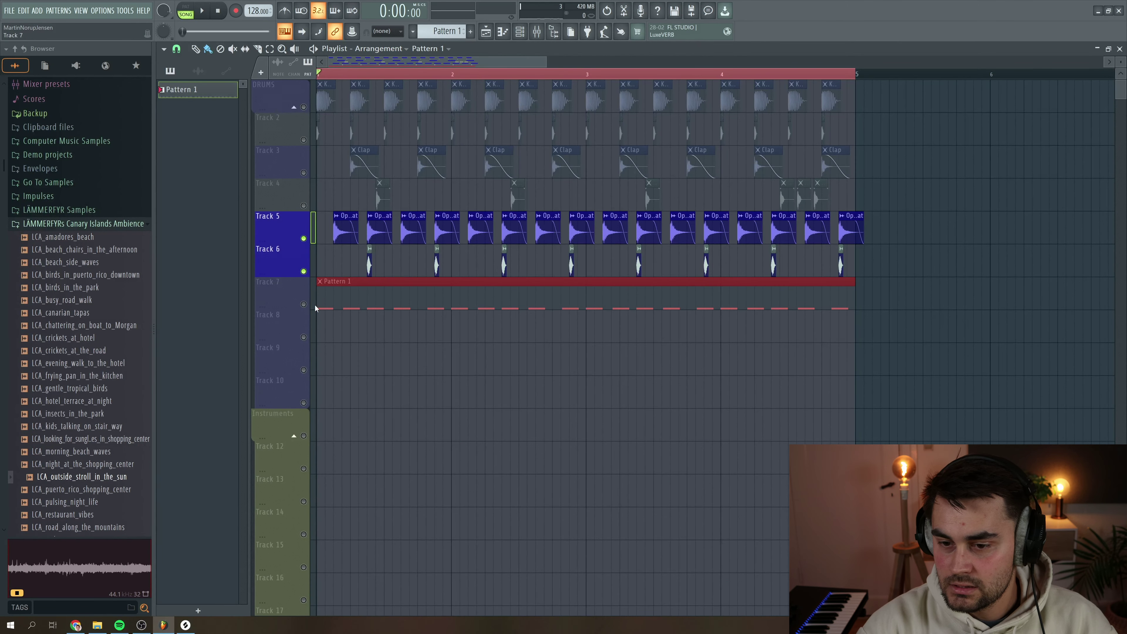
{"action": "key", "text": "space"}
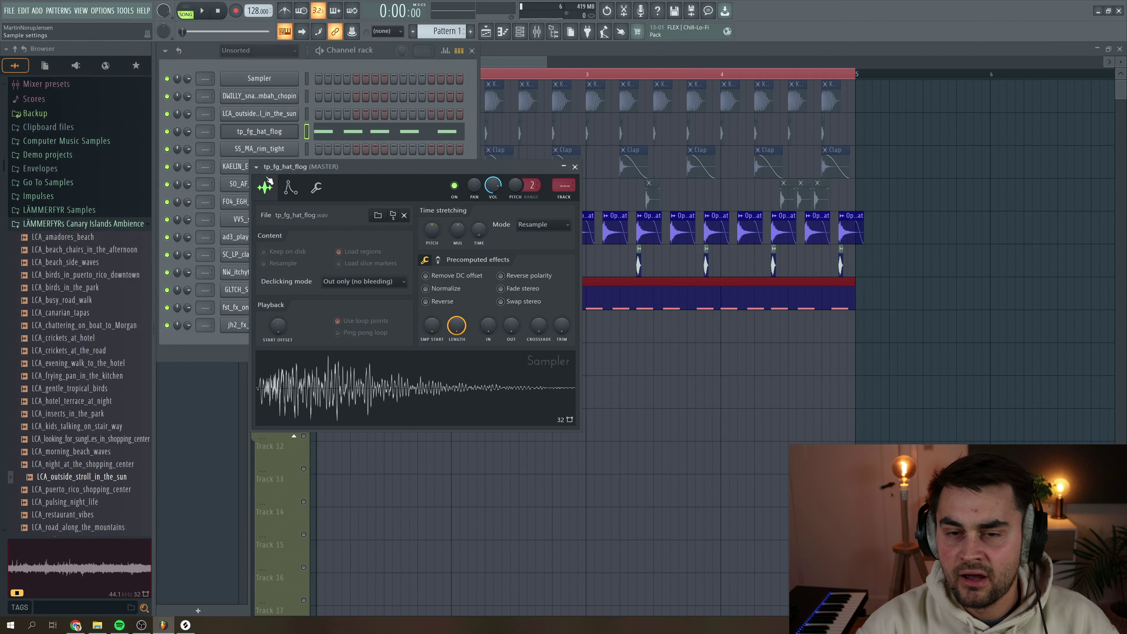
Step: Route the tp_fg_hat_flog channel to a free mixer track and lower its fader to -1.7 dB
{"action": "left_click", "coordinate": [256, 167]}
{"action": "left_click", "coordinate": [407, 198]}
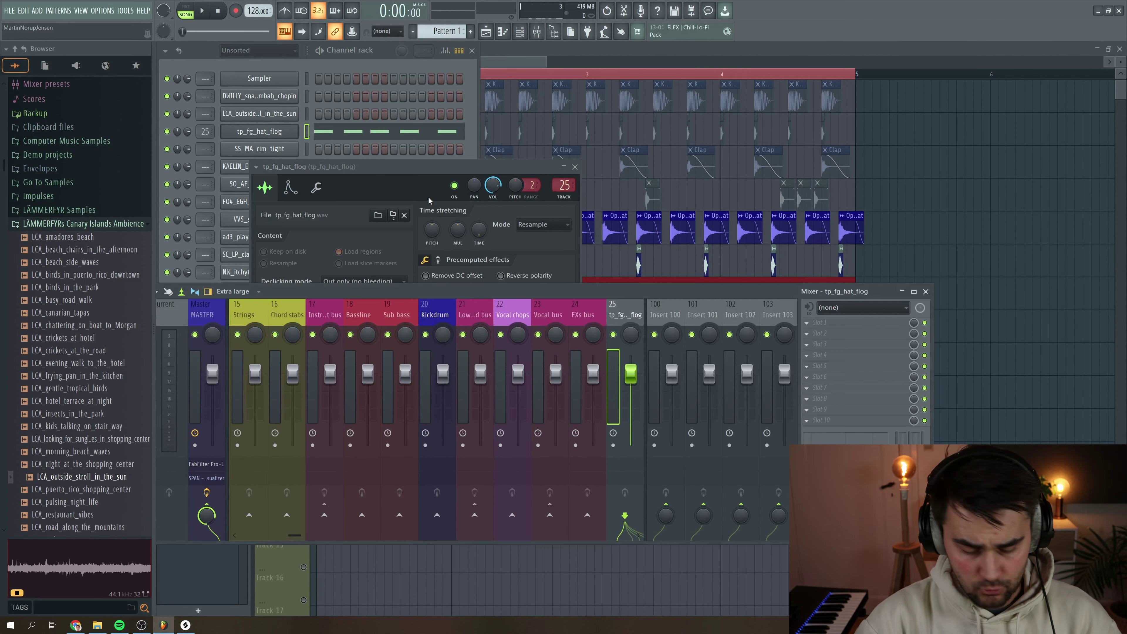
{"action": "left_click_drag", "start_coordinate": [328, 374], "coordinate": [332, 383]}
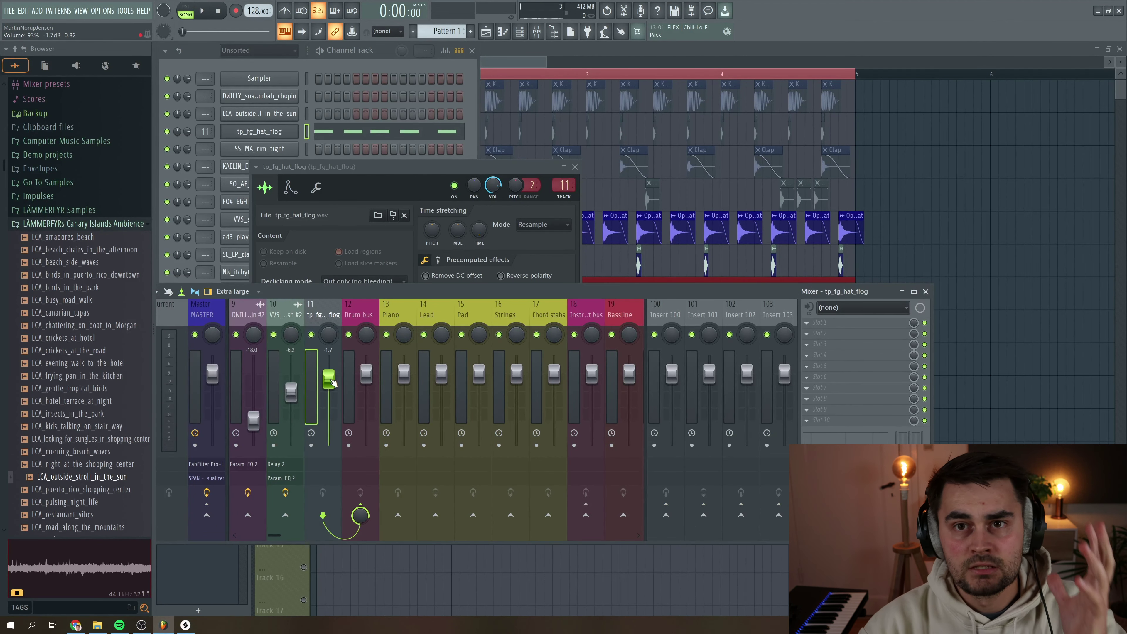
Step: Add Fruity PanOMatic to the hat's mixer track, modulate its panning with the LFO, and check it in playback
{"action": "left_click", "coordinate": [816, 333]}
{"action": "mouse_move", "coordinate": [960, 395]}
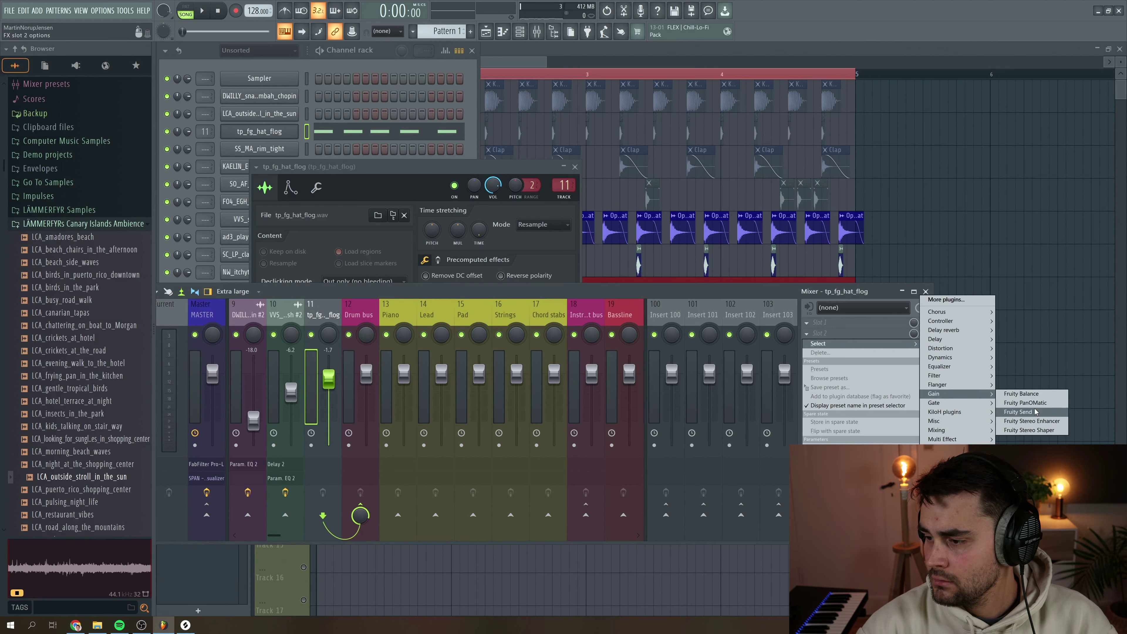
{"action": "left_click", "coordinate": [1025, 402]}
{"action": "left_click", "coordinate": [297, 235]}
{"action": "left_click_drag", "start_coordinate": [252, 231], "coordinate": [277, 220]}
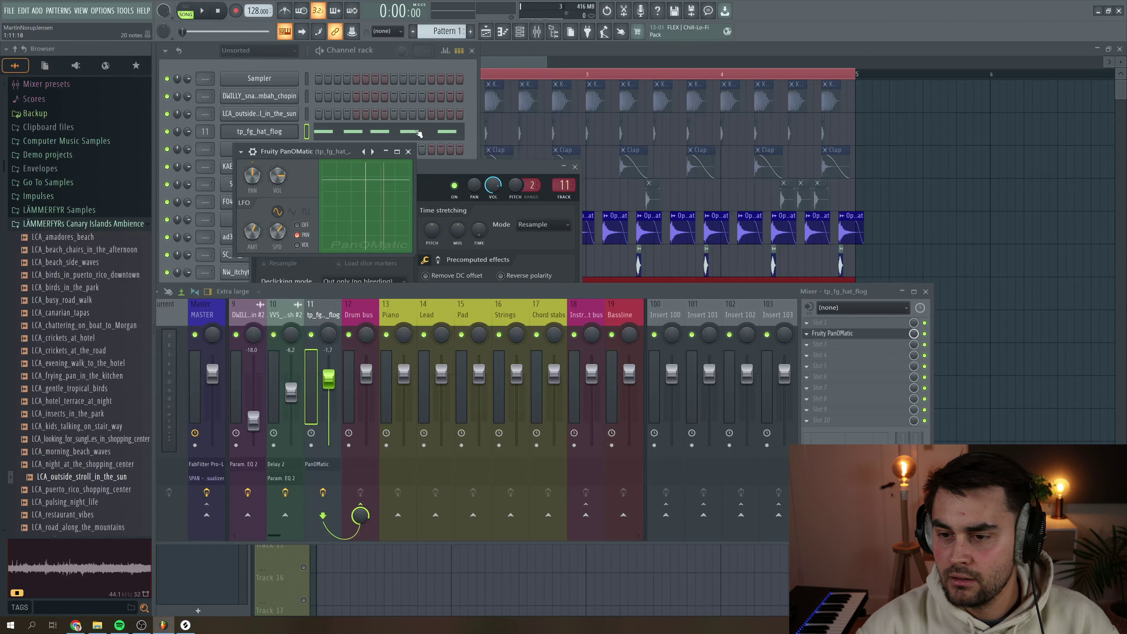
{"action": "left_click", "coordinate": [409, 152]}
{"action": "left_click", "coordinate": [575, 166]}
{"action": "key", "text": "space"}
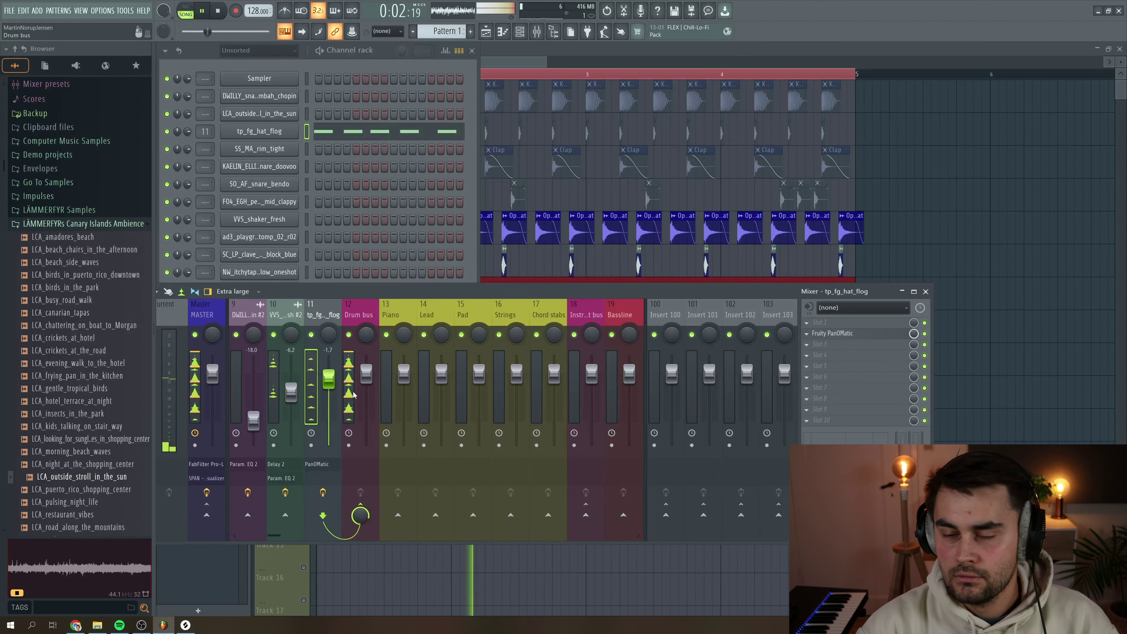
{"action": "key", "text": "space"}
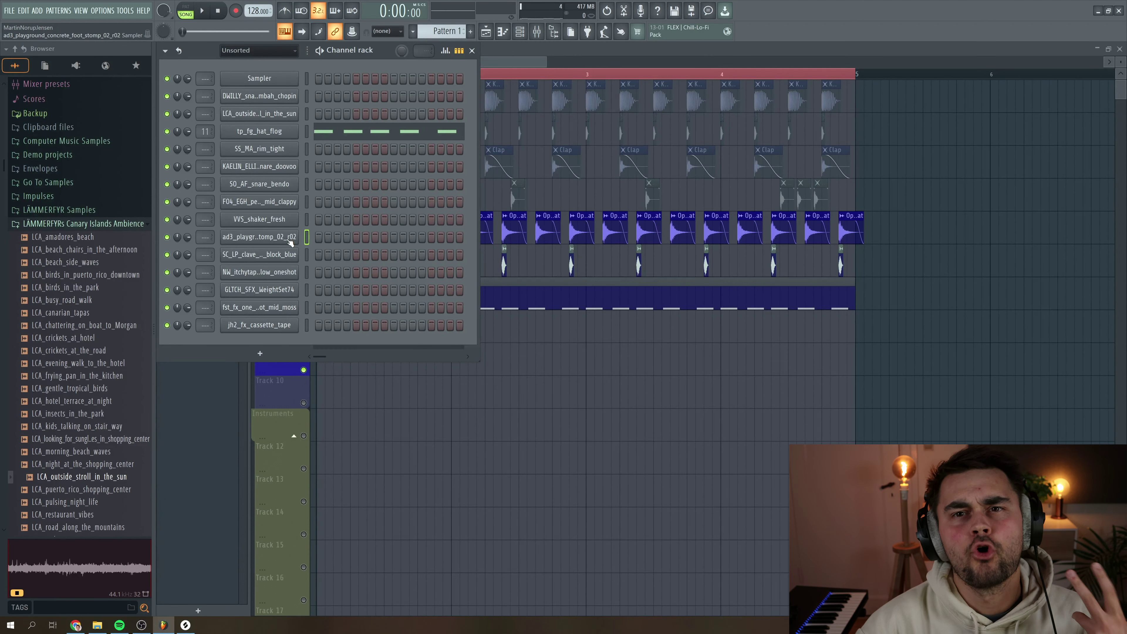
Step: Add the ad3_playground_concrete_foot_stomp_02_r02 sample as audio clips on Track 8 near the ends of bars 1 and 3, and play the loop
{"action": "left_click", "coordinate": [271, 239]}
{"action": "left_click", "coordinate": [331, 344]}
{"action": "left_click_drag", "start_coordinate": [331, 344], "coordinate": [459, 328]}
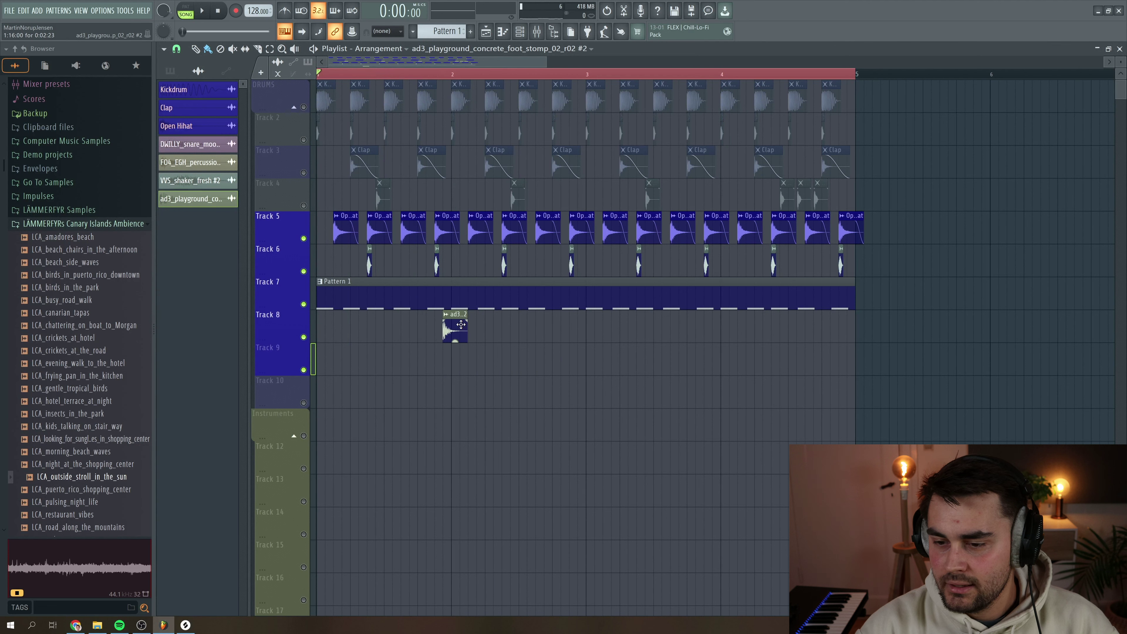
{"action": "left_click", "coordinate": [718, 329]}
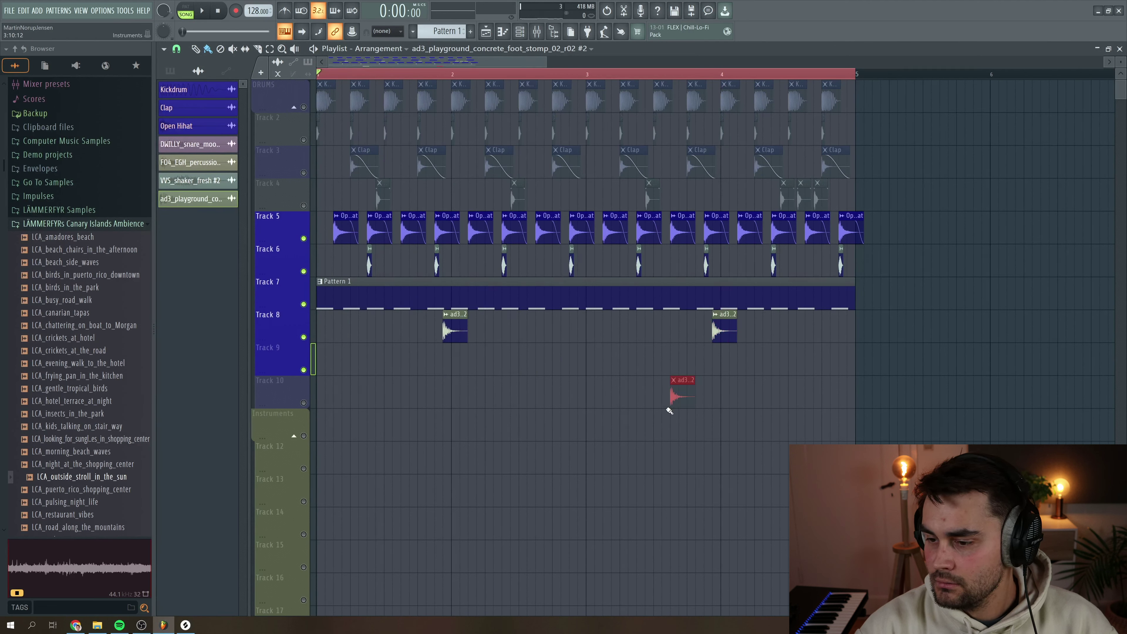
{"action": "key", "text": "space"}
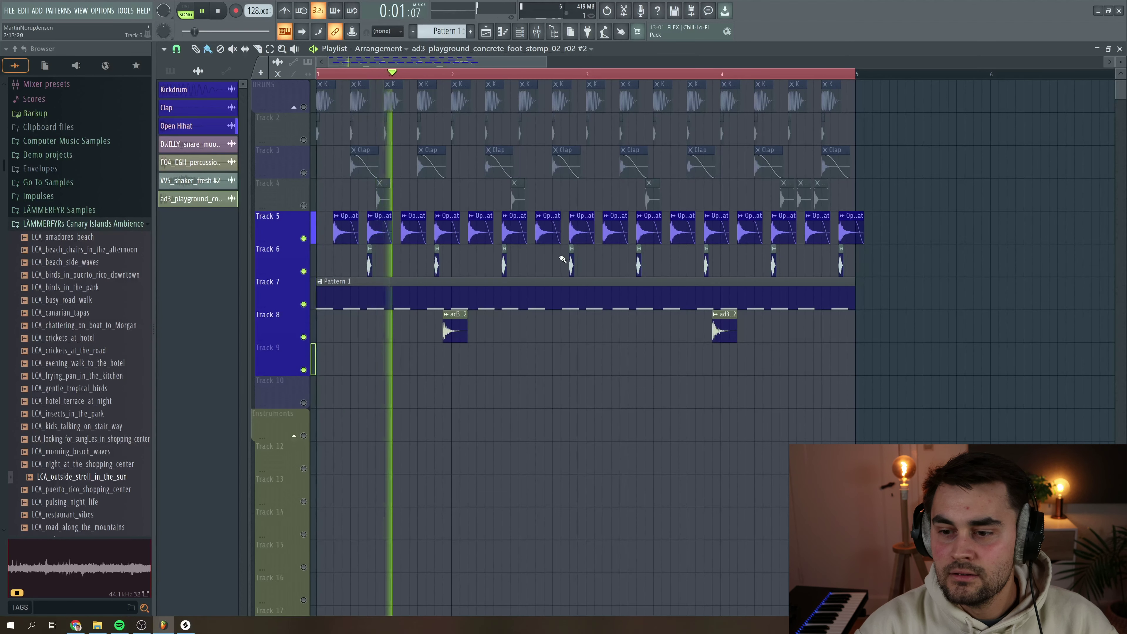
{"action": "key", "text": "space"}
Step: Open the foot stomp clip's settings, adjust its channel volume, and check it in playback
{"action": "left_click_drag", "start_coordinate": [373, 310], "coordinate": [794, 377]}
{"action": "double_click", "coordinate": [458, 333]}
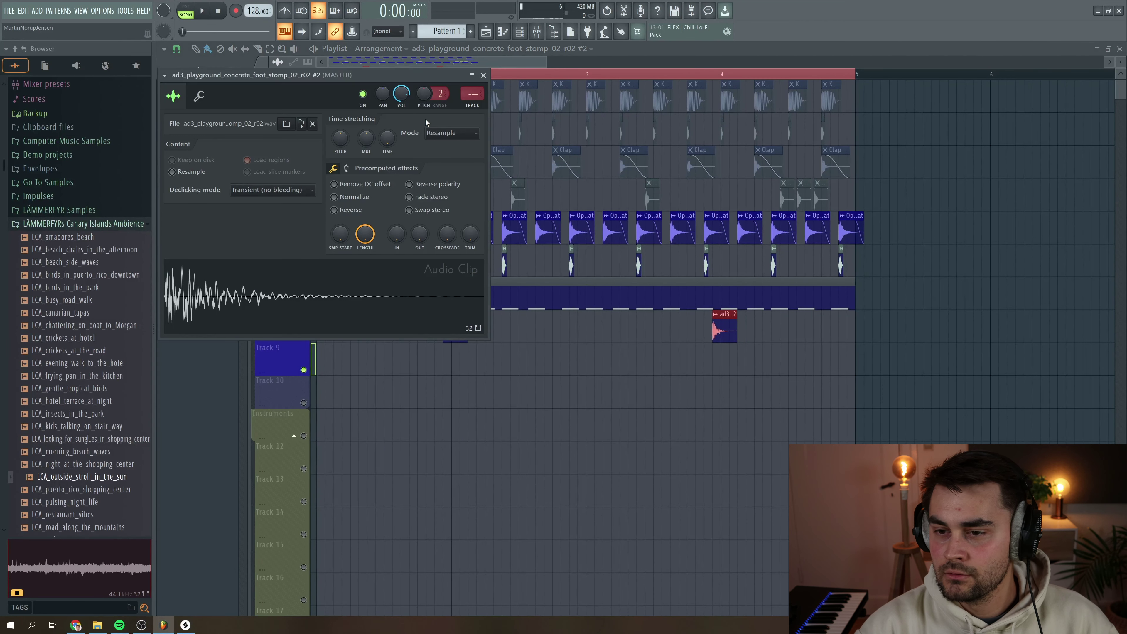
{"action": "left_click_drag", "start_coordinate": [400, 94], "coordinate": [383, 87]}
{"action": "key", "text": "space"}
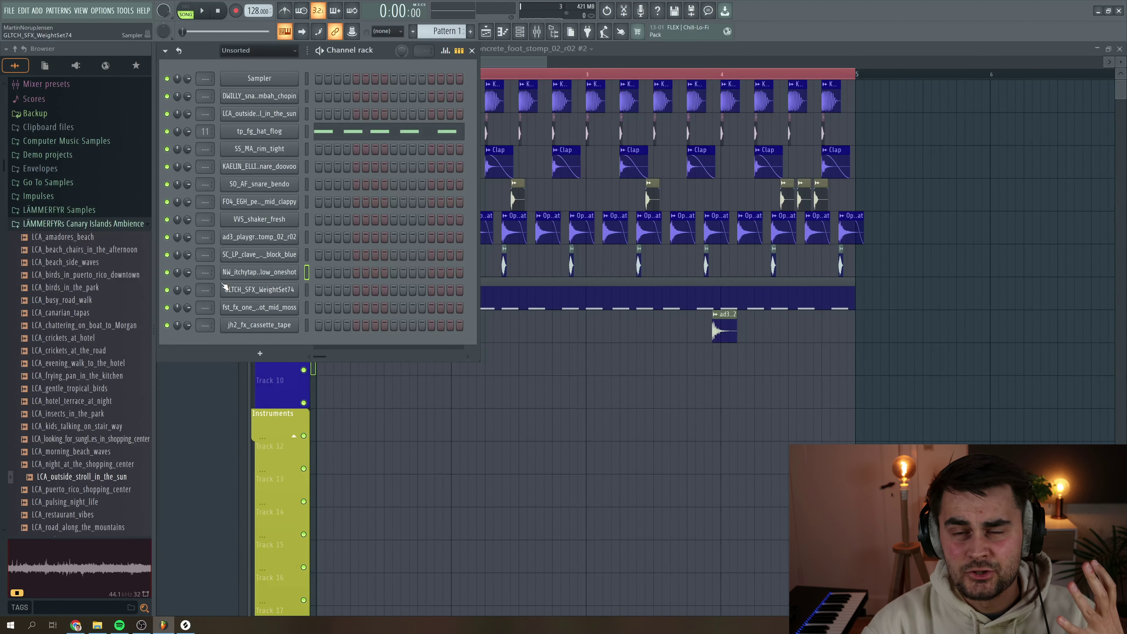
Step: Preview NW_itchytape_perc_synth_low_oneshot and add it as an audio clip on Track 9 at the start of every bar
{"action": "left_click", "coordinate": [258, 273]}
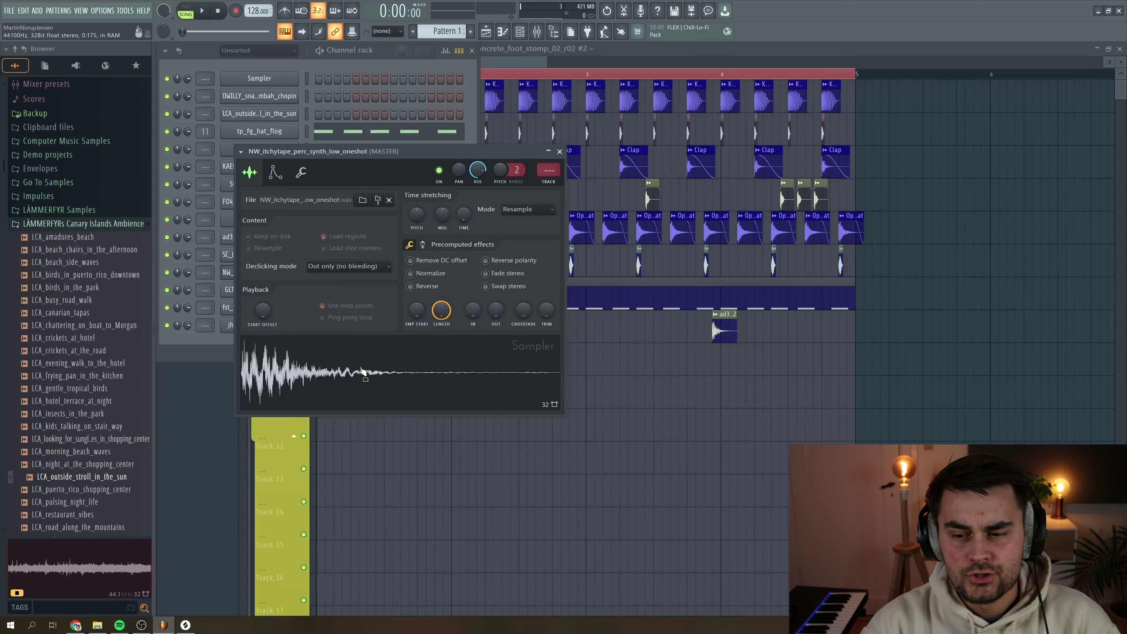
{"action": "key", "text": "Escape"}
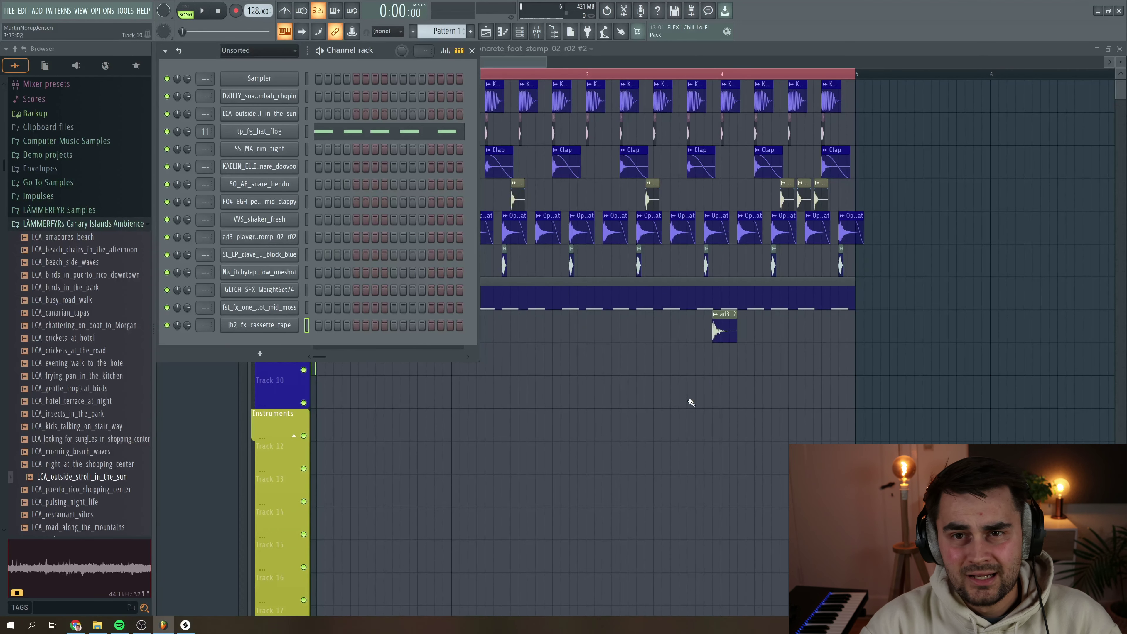
{"action": "left_click", "coordinate": [259, 272]}
{"action": "left_click_drag", "start_coordinate": [338, 311], "coordinate": [324, 368]}
Step: Set the NW_itchytape percussion clip's channel volume to 35% and close its settings
{"action": "double_click", "coordinate": [323, 362]}
{"action": "left_click_drag", "start_coordinate": [416, 109], "coordinate": [416, 131]}
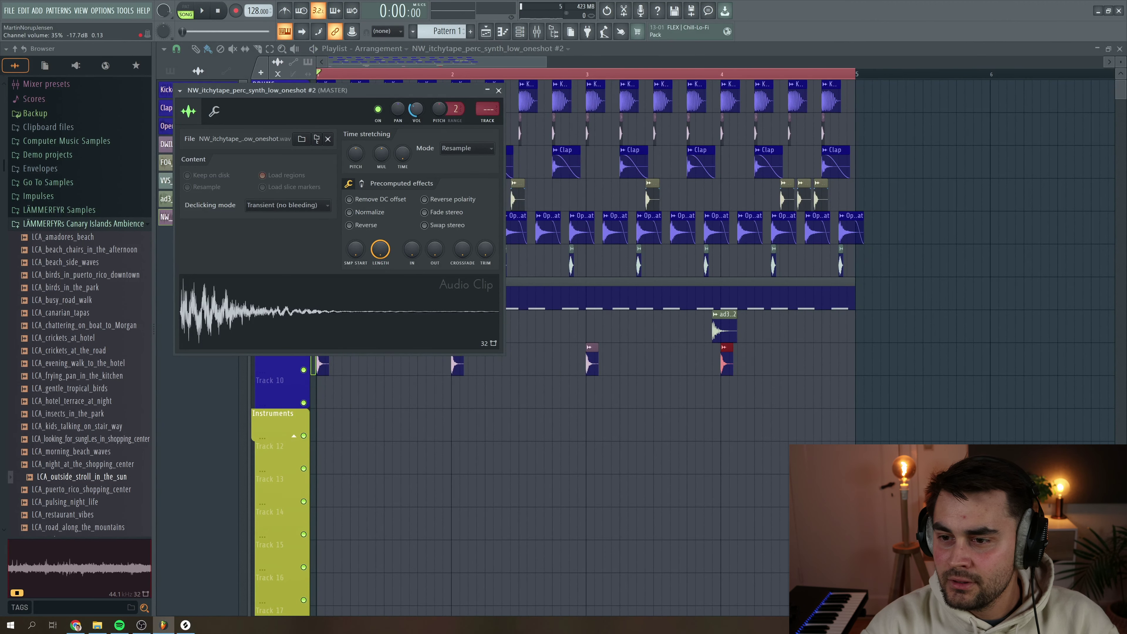
{"action": "left_click", "coordinate": [498, 90]}
Step: Play the loop with the GLTCH_SFX_WeightSet74 clip on Track 10, then repeat that clip once per bar through bar 4
{"action": "key", "text": "space"}
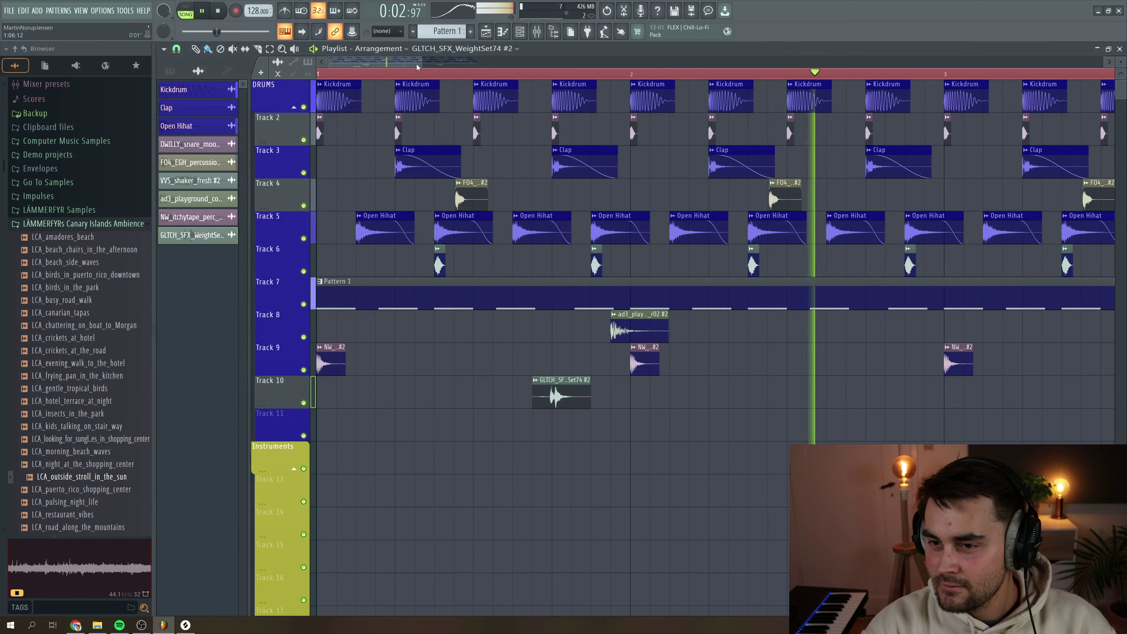
{"action": "scroll", "coordinate": [460, 452], "scroll_direction": "down", "scroll_amount": 5}
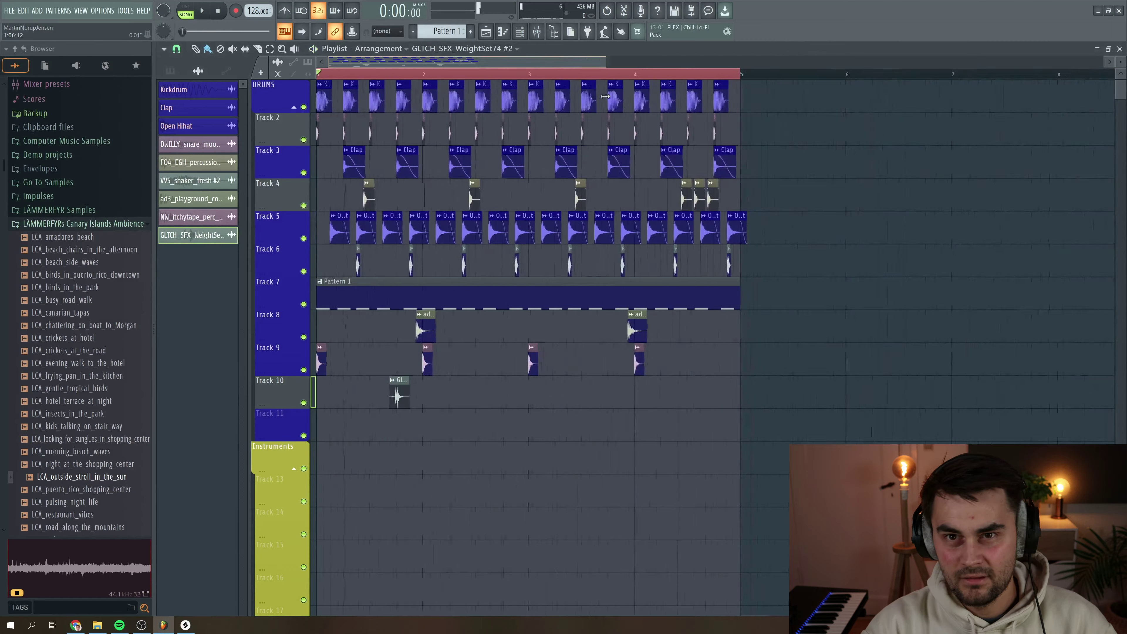
{"action": "left_click_drag", "start_coordinate": [440, 433], "coordinate": [395, 402]}
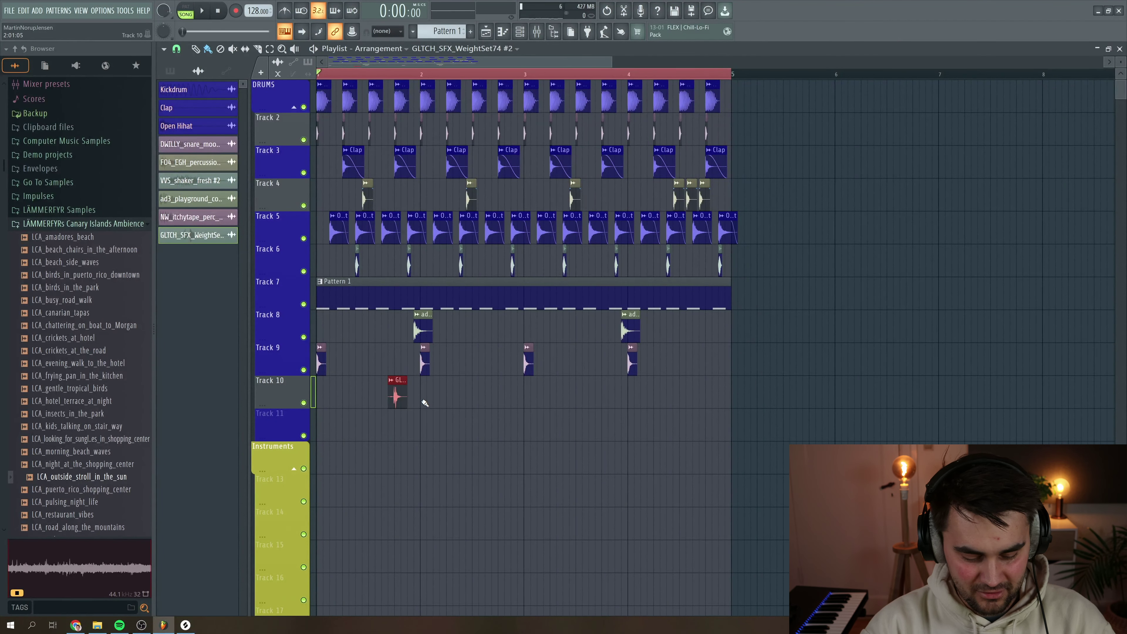
{"action": "key", "text": "ctrl+b"}
{"action": "key", "text": "ctrl+b"}
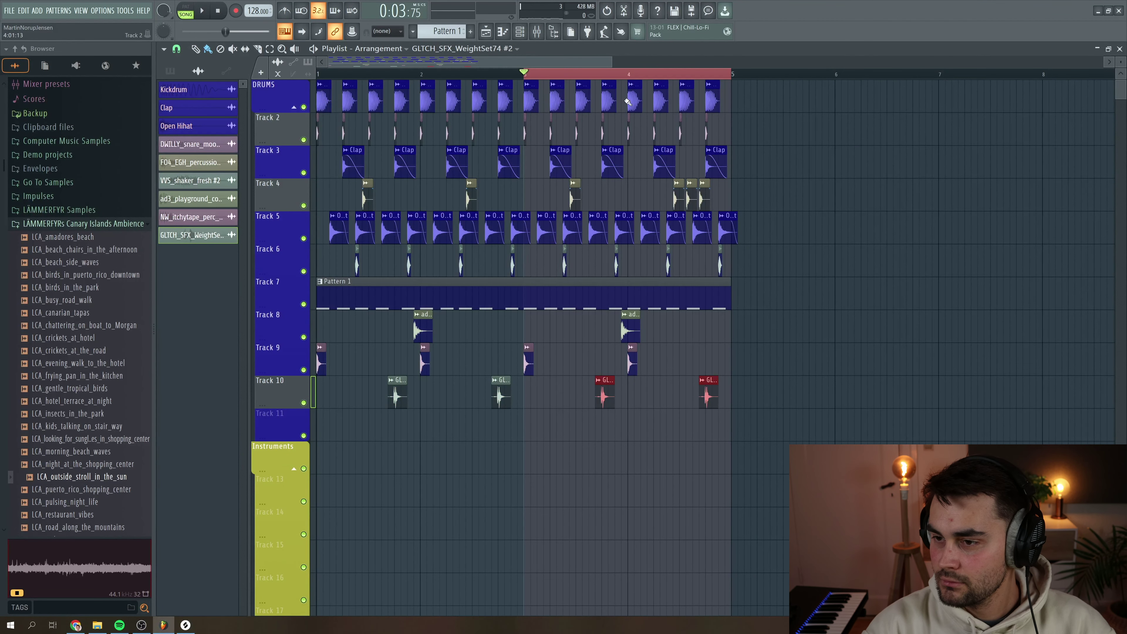